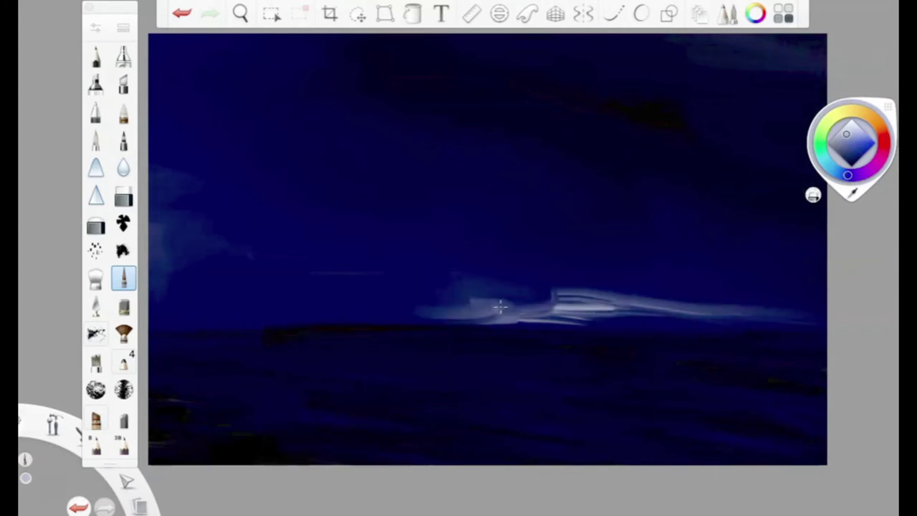
Extend the pale blue-white mist band along the horizon to the canvas's left edge.
drag(510, 307, 170, 313)
drag(861, 141, 862, 132)
drag(430, 275, 243, 308)
mouse_move(172, 308)
mouse_down()
mouse_move(714, 295)
mouse_move(151, 315)
mouse_up()
Paint a dark, arched hill silhouette rising above the left half of the mist band.
drag(861, 142, 884, 315)
drag(462, 234, 154, 236)
mouse_move(330, 244)
mouse_down()
mouse_move(154, 257)
mouse_move(458, 238)
mouse_move(182, 267)
mouse_move(581, 259)
mouse_up()
Add lighter blue mist strokes beneath the hill and paint a low black shoreline at the left of the horizon.
drag(862, 142, 861, 136)
mouse_move(398, 276)
mouse_down()
mouse_move(334, 280)
mouse_move(747, 303)
mouse_up()
drag(856, 178, 857, 192)
mouse_move(265, 276)
mouse_down()
mouse_move(434, 268)
mouse_move(227, 246)
mouse_move(208, 286)
mouse_up()
drag(868, 198, 868, 215)
drag(308, 334, 165, 315)
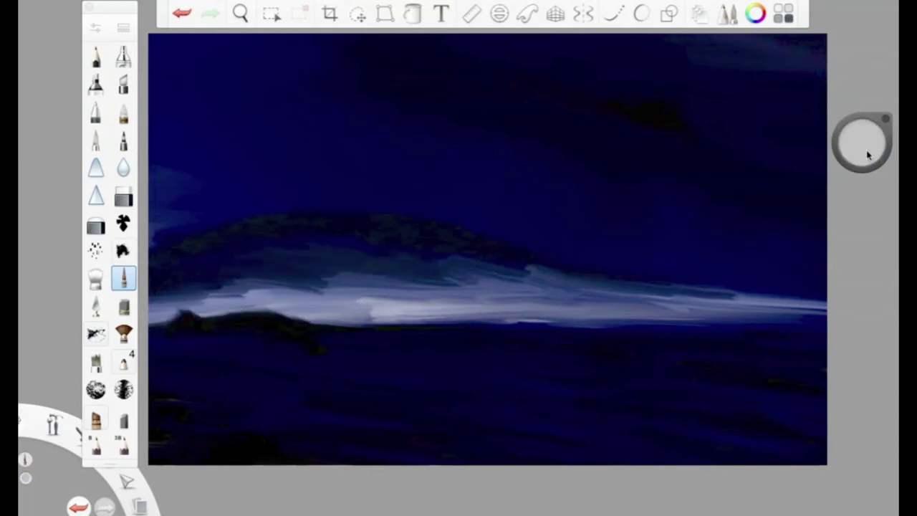
Paint two puffy lavender clouds in the sky, one above the hill and one to its right.
drag(862, 143, 853, 72)
drag(862, 143, 862, 203)
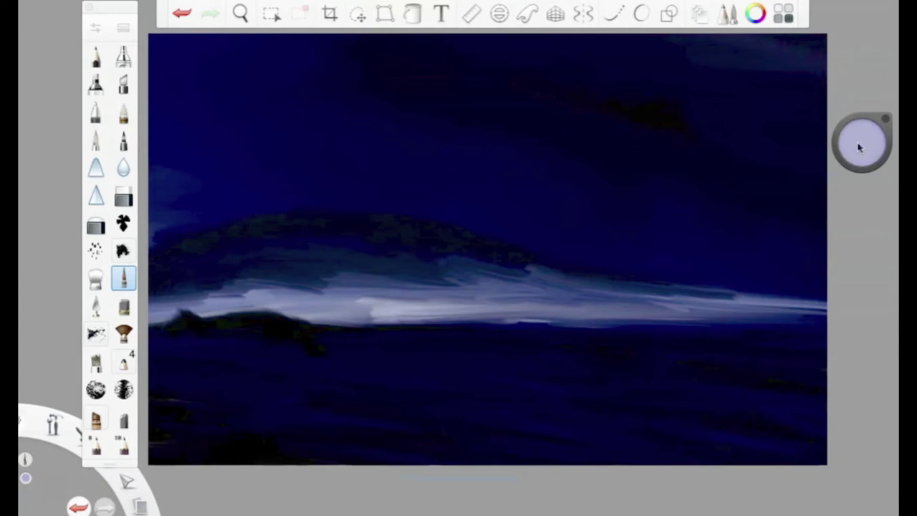
double_click(123, 307)
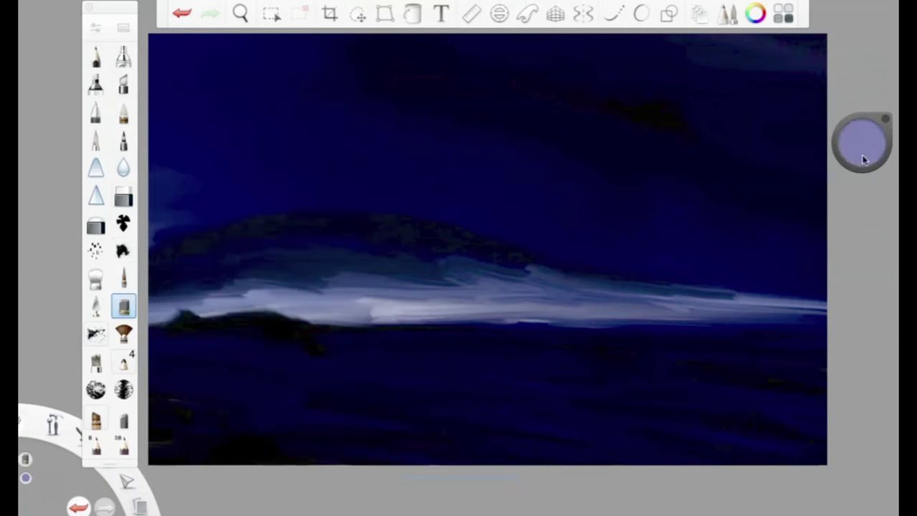
drag(379, 136, 301, 172)
drag(344, 108, 208, 150)
drag(264, 186, 154, 215)
drag(609, 143, 563, 238)
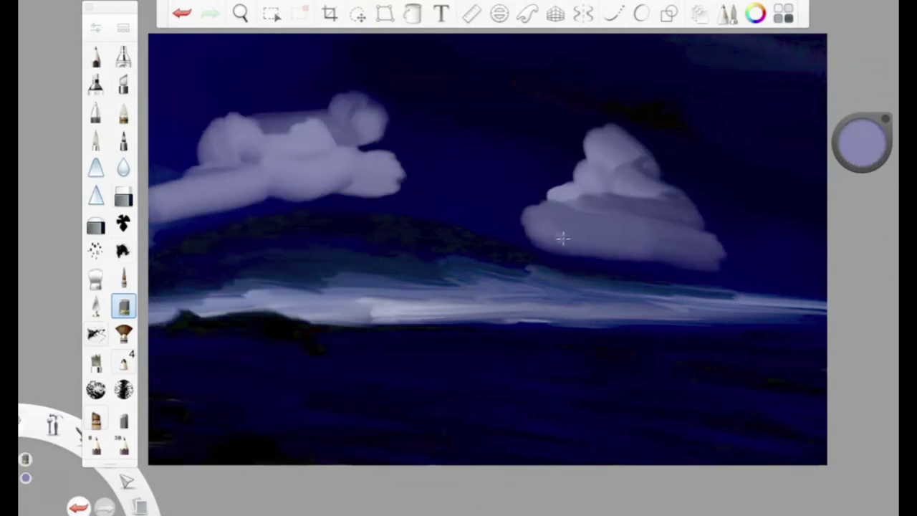
Blend both lavender clouds softly into the night sky with the blending brush.
click(95, 278)
mouse_move(375, 131)
mouse_down()
mouse_move(268, 168)
mouse_move(430, 100)
mouse_up()
mouse_move(491, 97)
mouse_down()
mouse_move(690, 215)
mouse_move(630, 93)
mouse_up()
Paint a dark navy patch between the two clouds and blend it into the sky.
drag(861, 141, 861, 172)
click(123, 306)
drag(368, 233, 479, 173)
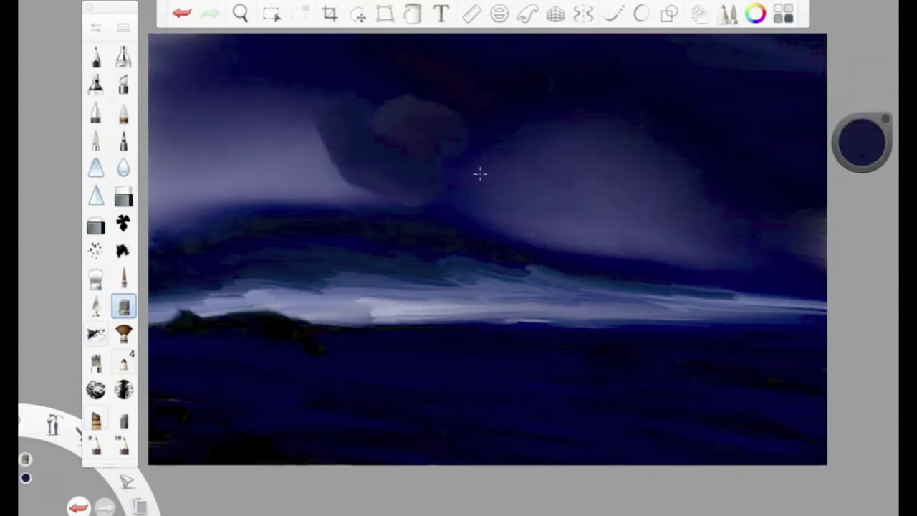
click(95, 278)
mouse_move(336, 136)
mouse_down()
mouse_move(538, 168)
mouse_move(704, 158)
mouse_up()
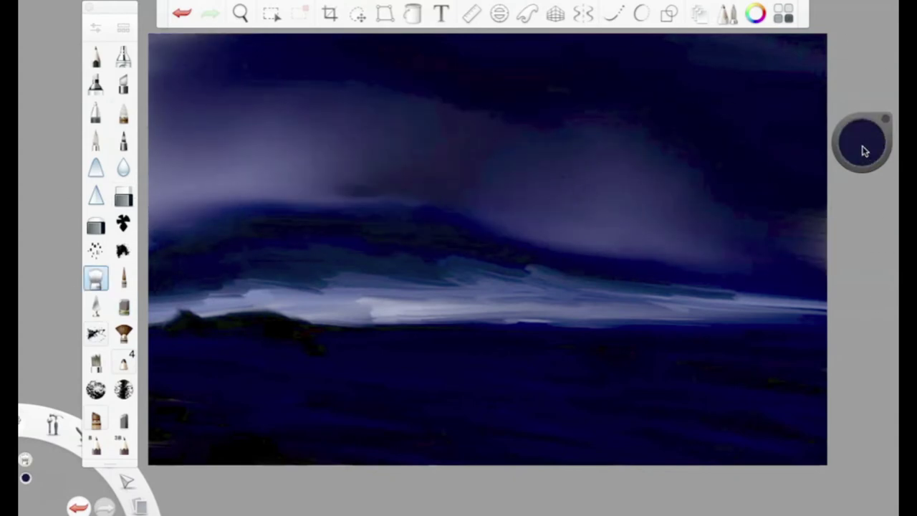
Paint more dark cloud across the middle of the sky and smooth it above the hill.
double_click(123, 307)
drag(562, 225, 417, 128)
click(96, 277)
drag(388, 159, 609, 186)
Build up a taller, brighter cloud in the right part of the sky.
click(862, 141)
mouse_move(475, 268)
mouse_down()
mouse_move(798, 148)
mouse_move(598, 196)
mouse_move(738, 107)
mouse_up()
drag(831, 147, 812, 207)
Paint a bumpy black treeline along the hill's ridge with the thin paintbrush.
click(123, 278)
mouse_move(384, 204)
mouse_down()
mouse_move(275, 213)
mouse_move(450, 221)
mouse_move(552, 250)
mouse_move(614, 255)
mouse_up()
drag(290, 224, 183, 227)
Paint muted violet-grey streaks of light across the hill's lower slope.
click(859, 146)
click(849, 158)
drag(387, 247, 305, 255)
click(123, 278)
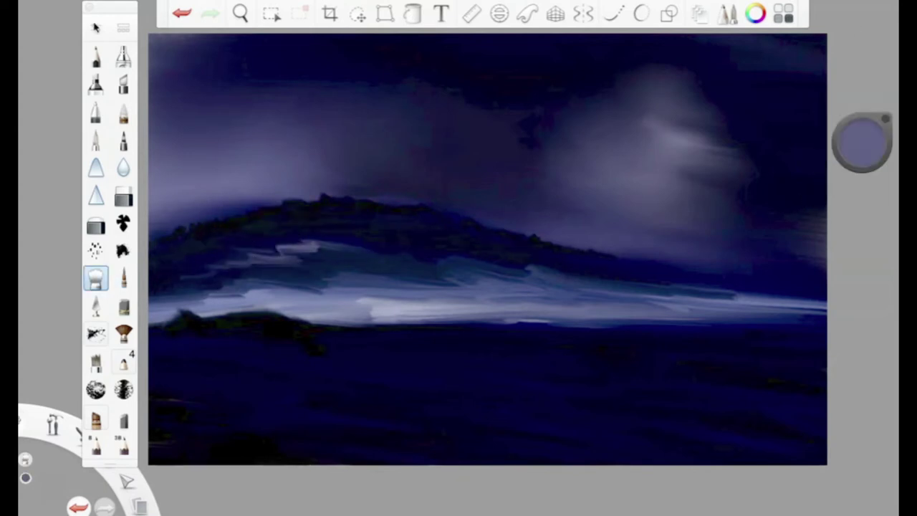
click(430, 222)
drag(215, 271, 322, 266)
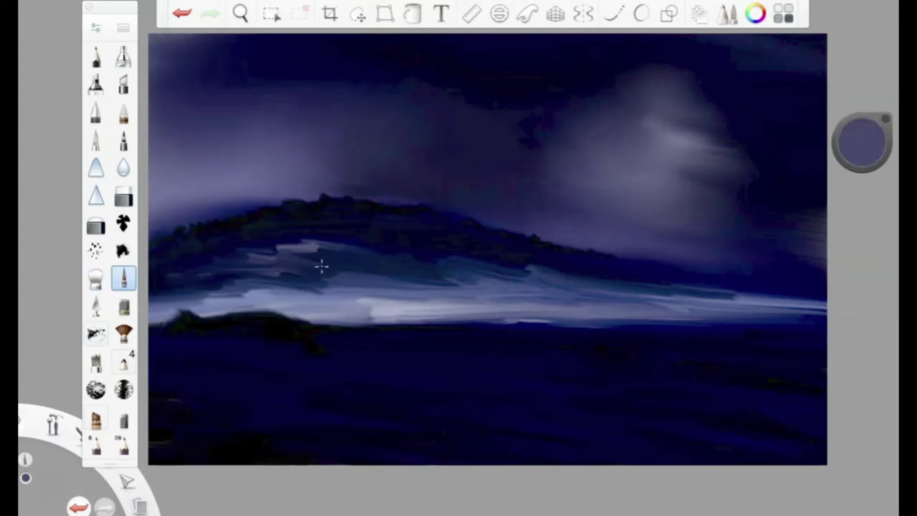
Paint a grey-violet patch over the central mist and a curved grey stroke for the boat's bow rim at the waterline.
alt+click(577, 287)
mouse_move(495, 262)
mouse_down()
mouse_move(418, 287)
mouse_move(494, 279)
mouse_up()
mouse_move(862, 143)
mouse_down()
mouse_move(738, 147)
mouse_move(860, 222)
mouse_up()
drag(655, 328, 554, 322)
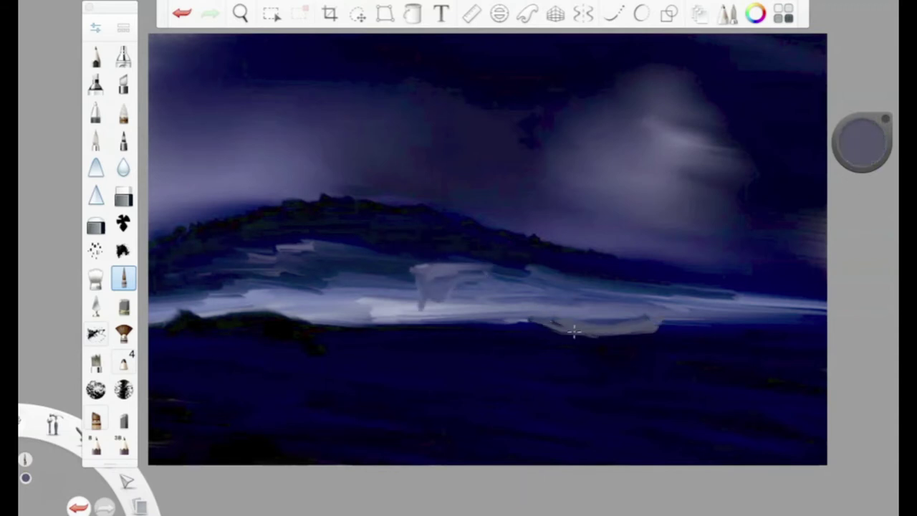
Outline the boat's hull and pointed bow in grey and fill its long side with off-white.
alt+click(773, 156)
drag(466, 296, 567, 332)
drag(566, 364, 458, 328)
drag(557, 325, 556, 362)
mouse_move(458, 330)
mouse_down()
mouse_move(569, 369)
mouse_move(638, 361)
mouse_up()
mouse_move(555, 369)
mouse_down()
mouse_move(661, 368)
mouse_move(671, 311)
mouse_move(617, 326)
mouse_up()
alt+click(667, 328)
mouse_move(480, 307)
mouse_down()
mouse_move(555, 346)
mouse_move(458, 322)
mouse_move(497, 337)
mouse_move(434, 326)
mouse_move(486, 292)
mouse_move(451, 322)
mouse_move(555, 316)
mouse_move(473, 347)
mouse_up()
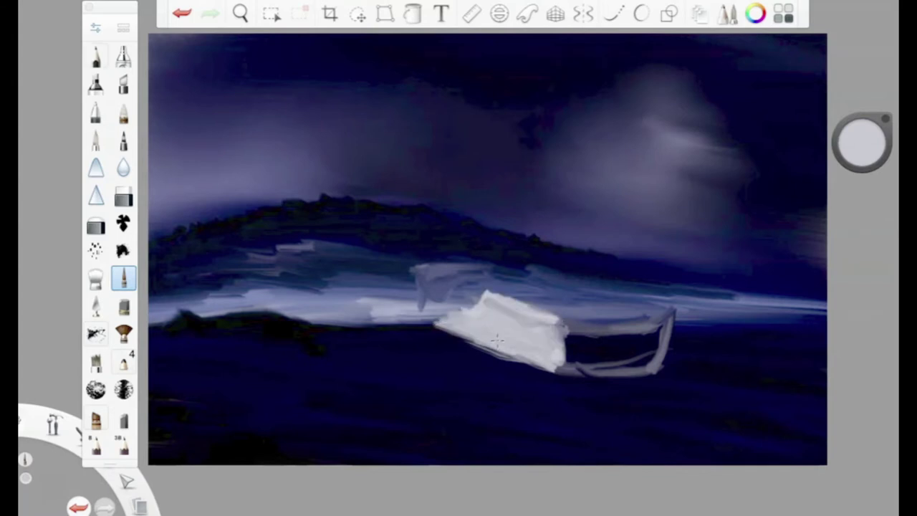
Paint pale blue horizontal light reflections on the water left of the boat, undoing the unwanted strokes.
click(862, 142)
drag(435, 329, 342, 334)
drag(487, 338, 341, 347)
drag(491, 355, 340, 359)
key(ctrl+z)
key(ctrl+z)
key(ctrl+z)
drag(862, 142, 864, 239)
drag(562, 380, 337, 381)
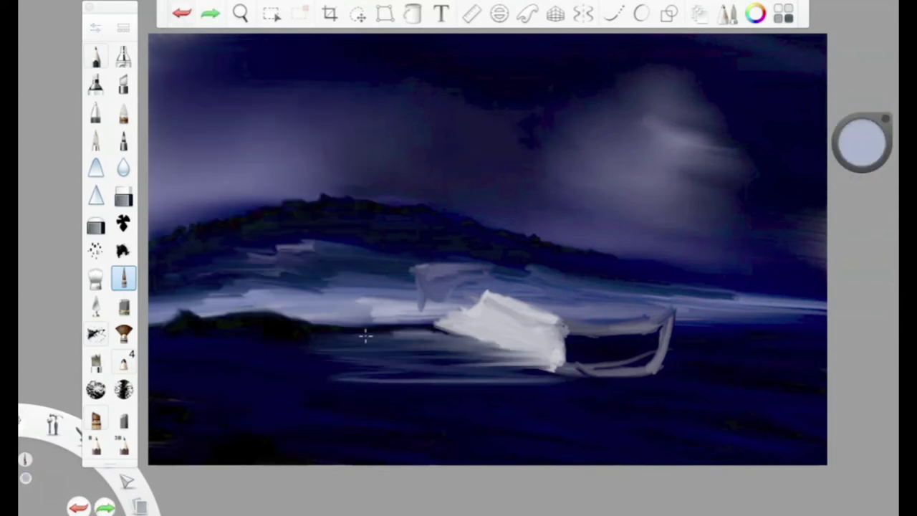
Extend the pale reflections farther left and add more beneath the boat.
drag(364, 333, 276, 347)
drag(494, 383, 626, 392)
drag(530, 412, 653, 414)
drag(422, 378, 283, 381)
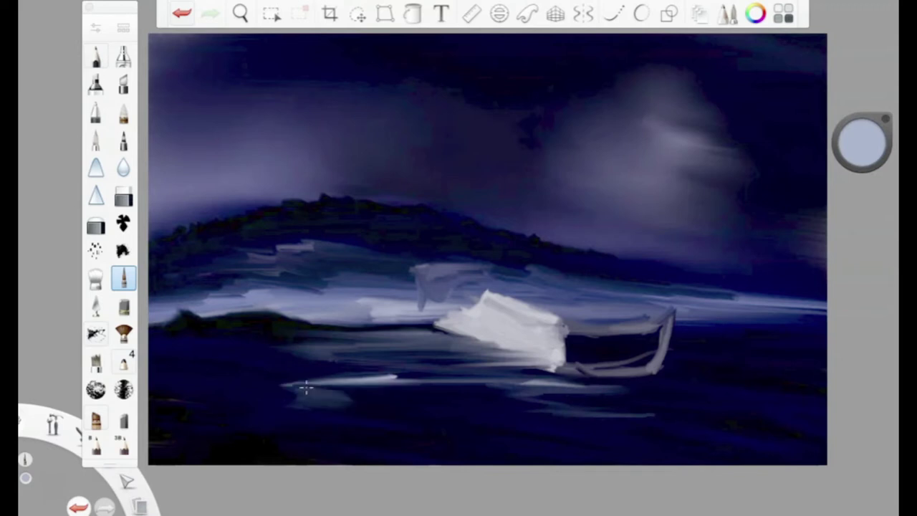
Paint a black band along the base of the hull from stern to bow.
click(861, 143)
click(846, 162)
drag(562, 361, 429, 324)
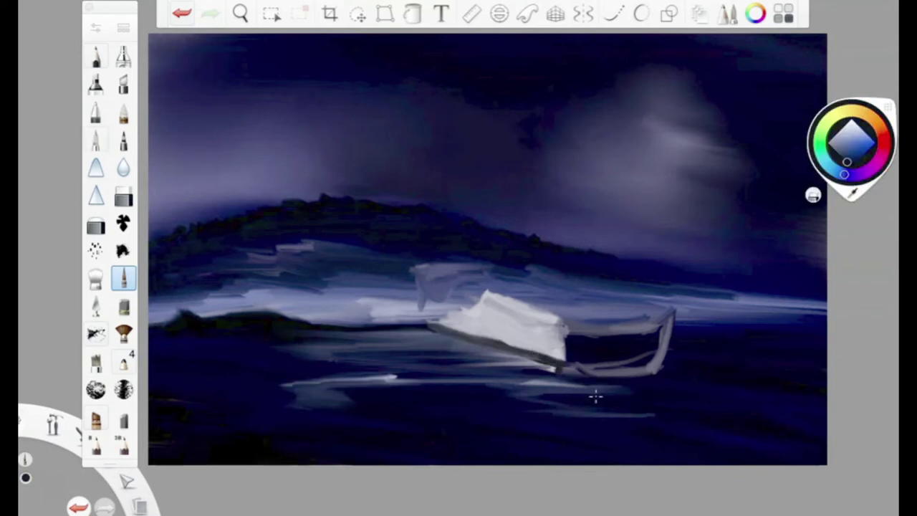
drag(862, 143, 862, 184)
drag(555, 365, 664, 373)
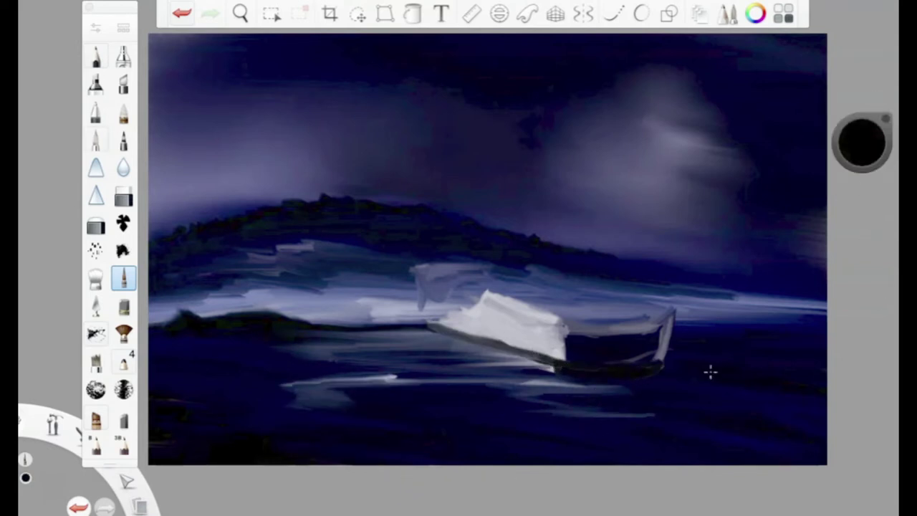
Fill the bow and the lower side of the hull with dark grey.
drag(862, 154, 861, 136)
drag(560, 370, 428, 326)
mouse_move(666, 313)
mouse_down()
mouse_move(658, 351)
mouse_move(577, 361)
mouse_up()
mouse_move(591, 330)
mouse_down()
mouse_move(620, 360)
mouse_move(552, 365)
mouse_up()
Paint a raised dark grey tip on the boat's bow with colour sampled from the hull.
alt+click(608, 351)
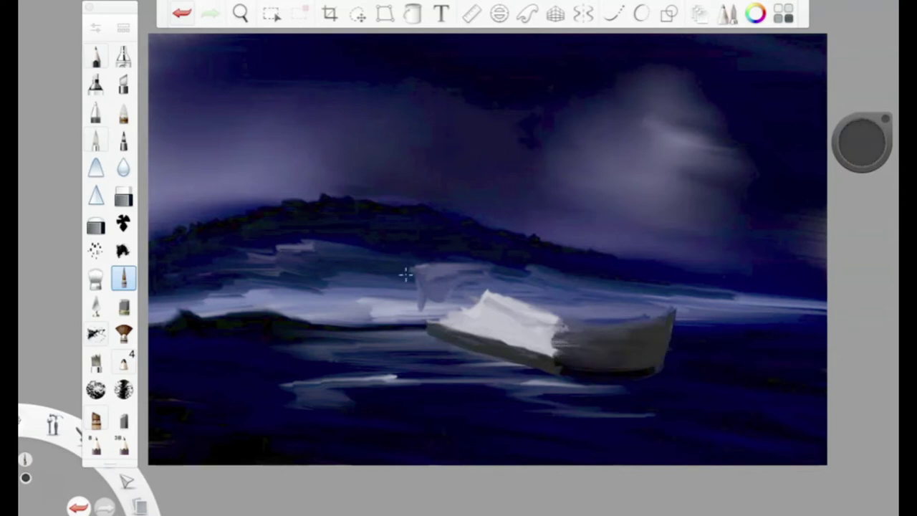
alt+click(668, 312)
drag(669, 312, 649, 304)
Paint small dark figures along the top of the bow deck.
drag(861, 143, 855, 194)
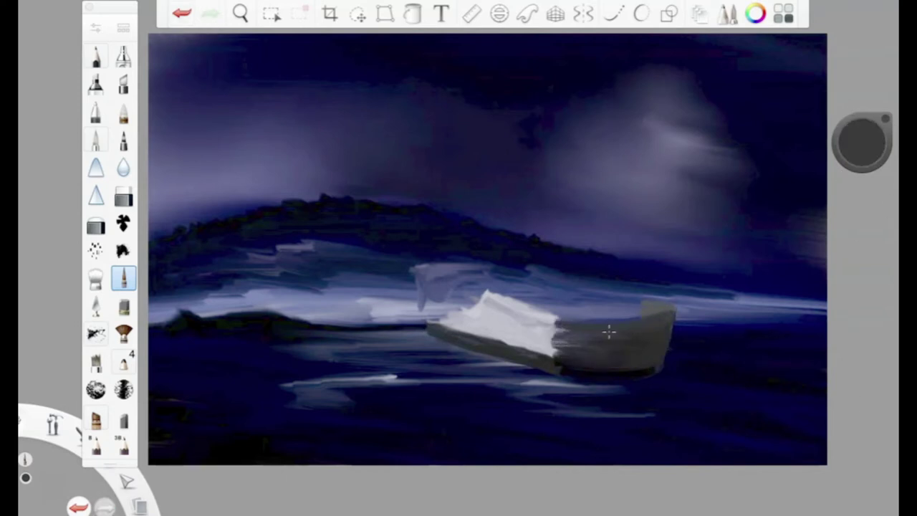
alt+click(704, 361)
key(ctrl+b)
key(ctrl+b)
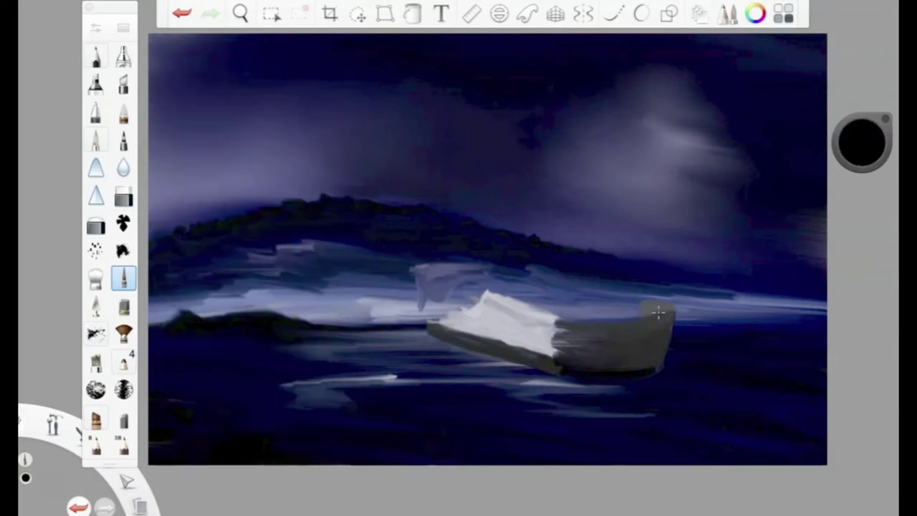
drag(632, 313, 566, 314)
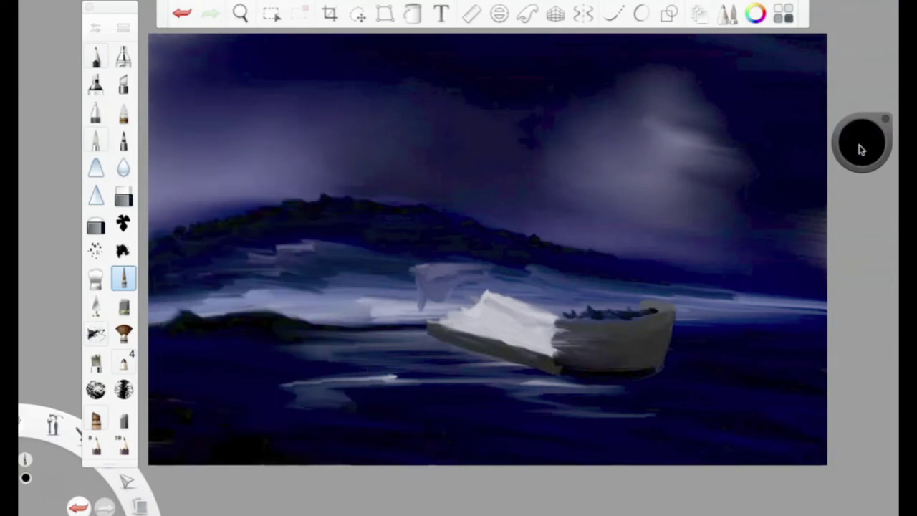
Paint the side structure's roof and front edge in white and start a light cabin on the bow deck.
drag(861, 148, 861, 108)
mouse_move(558, 313)
mouse_down()
mouse_move(552, 351)
mouse_move(526, 288)
mouse_move(460, 287)
mouse_up()
drag(862, 143, 845, 293)
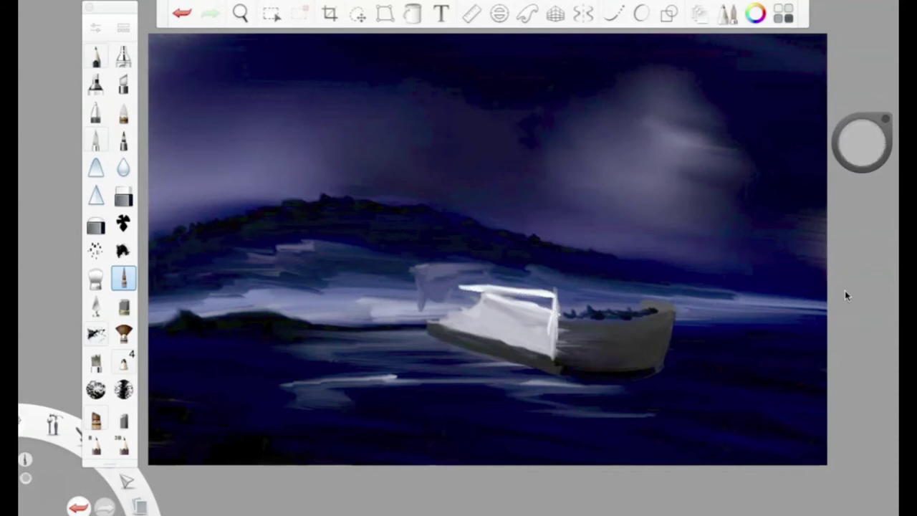
drag(873, 143, 873, 125)
mouse_move(613, 288)
mouse_down()
mouse_move(625, 286)
mouse_move(598, 308)
mouse_move(607, 305)
mouse_up()
drag(506, 299, 553, 298)
drag(469, 309, 545, 303)
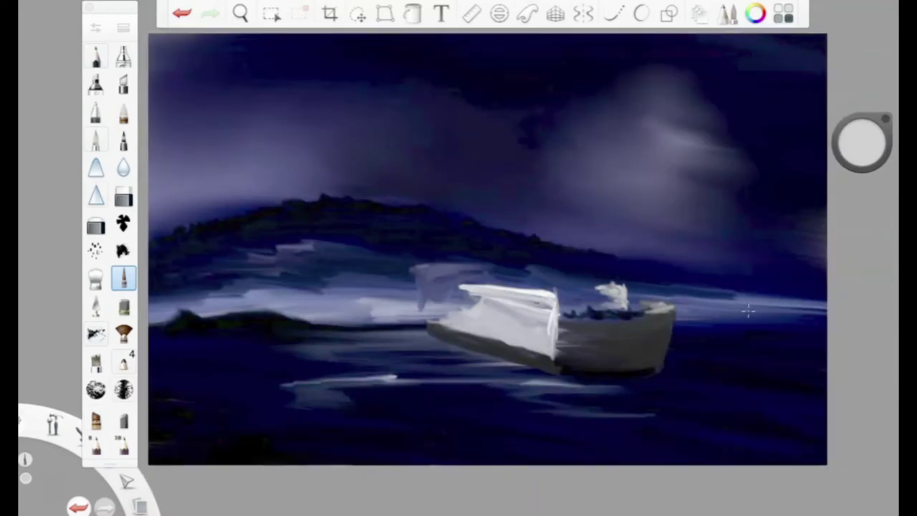
Complete the deck cabin's box outline and fill it with light grey.
drag(603, 288, 589, 294)
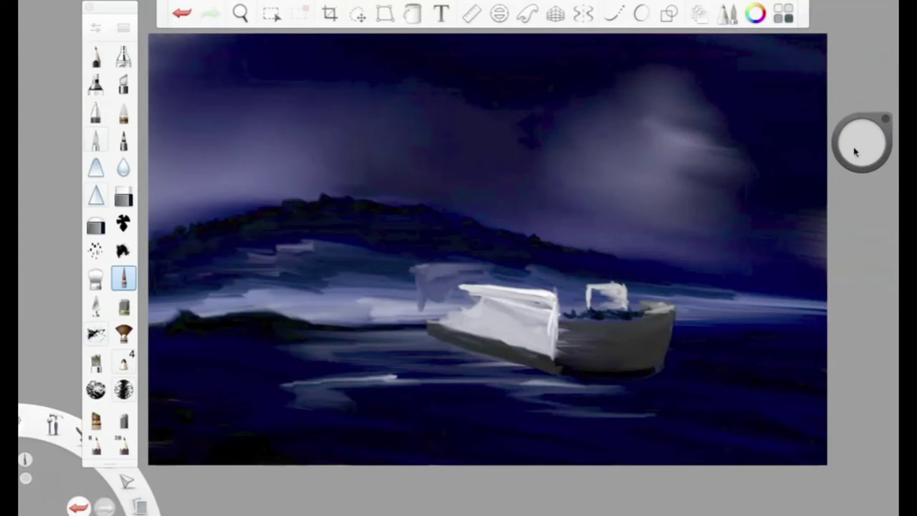
drag(854, 151, 855, 132)
drag(590, 285, 590, 308)
drag(871, 138, 871, 154)
drag(599, 288, 599, 312)
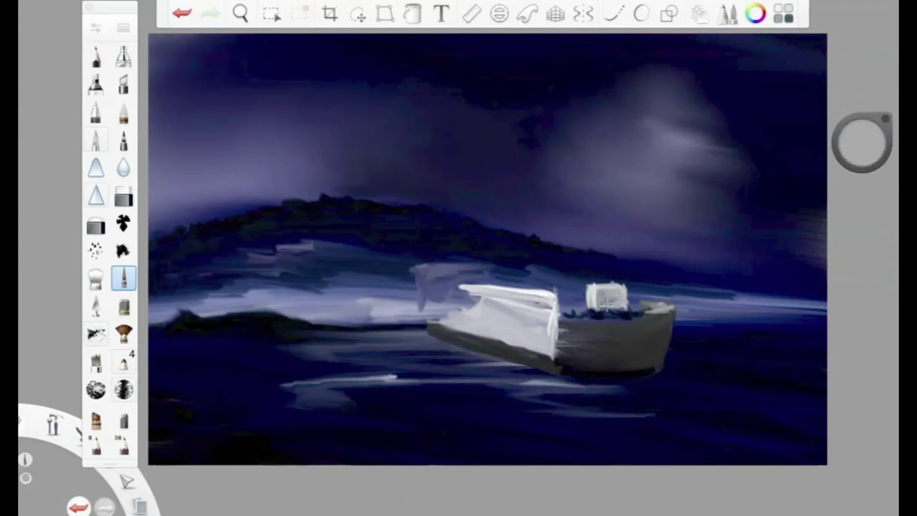
drag(862, 152, 862, 133)
mouse_move(551, 314)
mouse_down()
mouse_move(552, 275)
mouse_move(477, 278)
mouse_up()
click(181, 13)
click(181, 13)
click(181, 13)
Paint bright white lines along the side structure's roof, rear post and lower deck edge.
drag(557, 292, 461, 287)
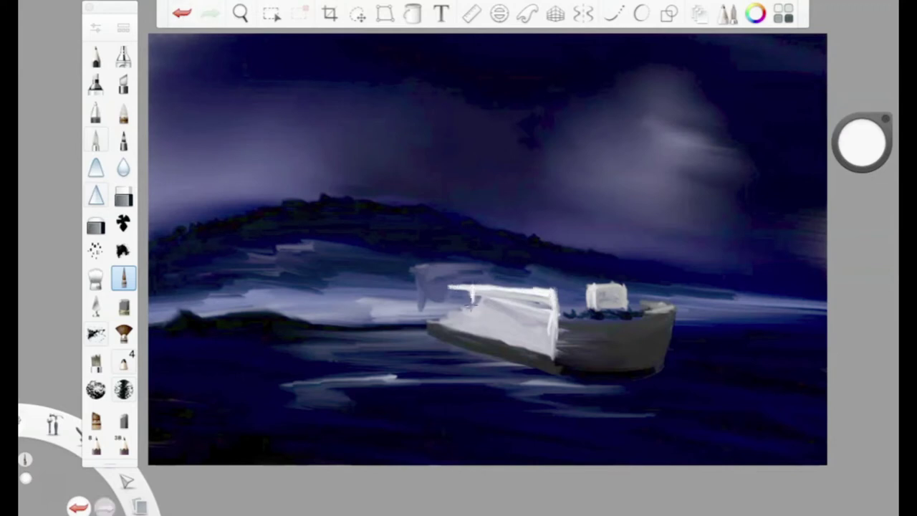
drag(430, 315, 481, 331)
drag(544, 353, 481, 336)
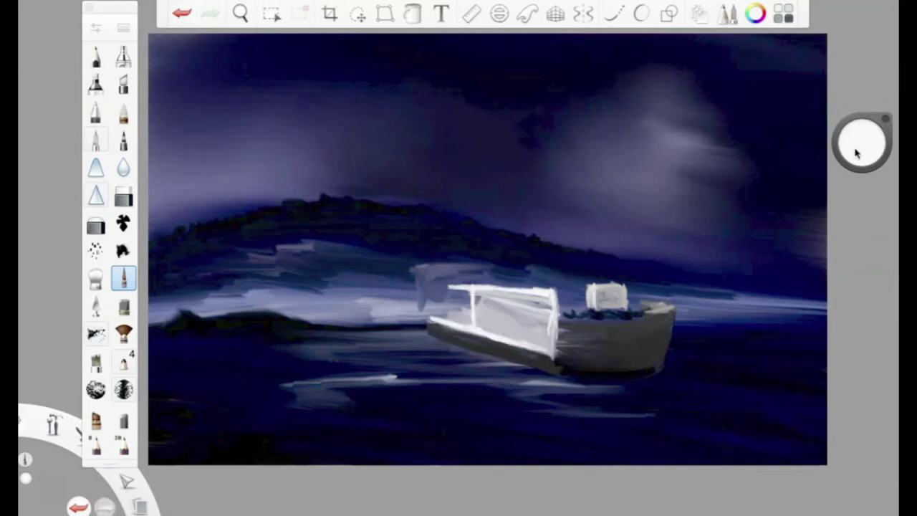
Paint out the roof overhang behind the rear post and divide the boat's side into panels with white vertical posts.
drag(857, 153, 857, 172)
drag(441, 276, 471, 288)
drag(862, 147, 863, 89)
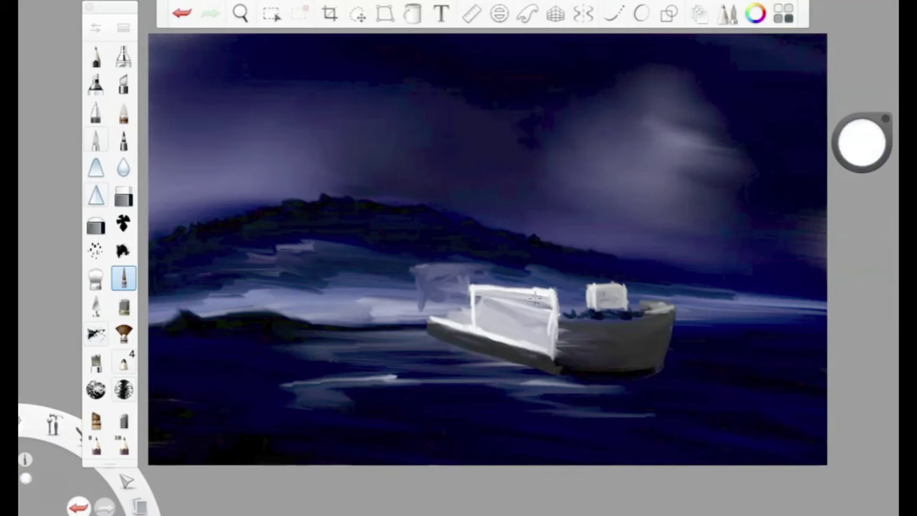
drag(515, 288, 515, 341)
Paint lighter grey plank lines across the bow of the hull, undoing a misplaced stroke.
drag(862, 143, 855, 311)
mouse_move(562, 331)
mouse_down()
mouse_move(647, 344)
mouse_move(578, 350)
mouse_move(618, 362)
mouse_up()
drag(862, 143, 857, 258)
key(ctrl+z)
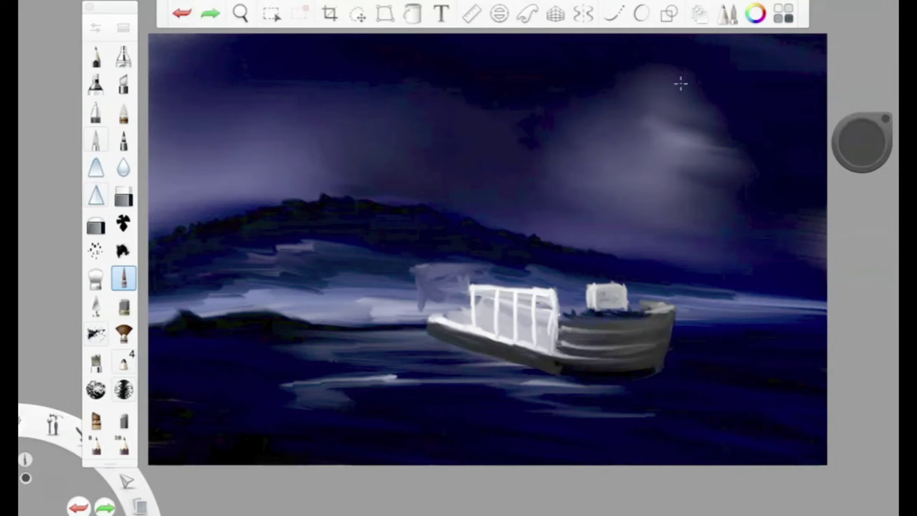
drag(648, 351, 589, 351)
mouse_move(656, 335)
mouse_down()
mouse_move(650, 322)
mouse_move(598, 325)
mouse_up()
Darken the hull's base at the bow and paint small black figures on the deck and roof.
drag(863, 144, 712, 361)
drag(628, 359, 663, 372)
mouse_move(862, 143)
mouse_down()
mouse_move(862, 133)
mouse_move(863, 154)
mouse_up()
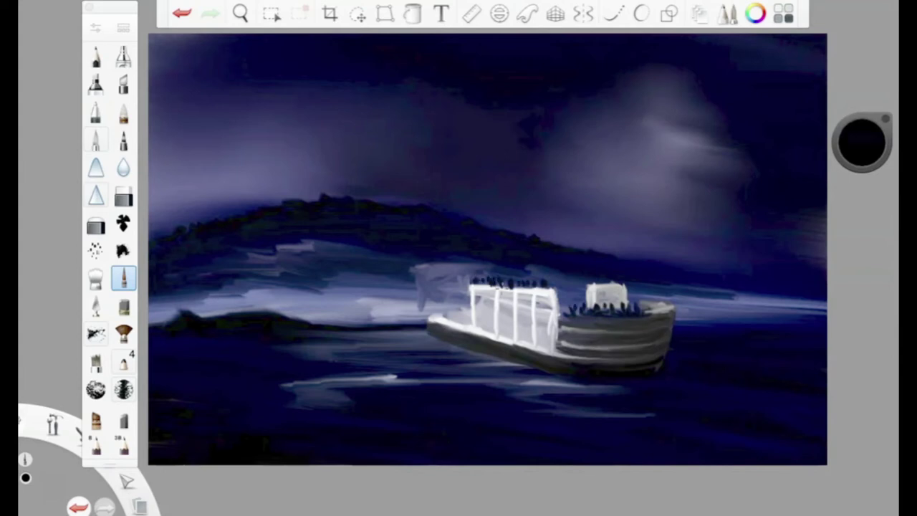
Brighten the rear side panel with white and add a pale stroke joining the side structure to the cabin.
drag(862, 143, 859, 249)
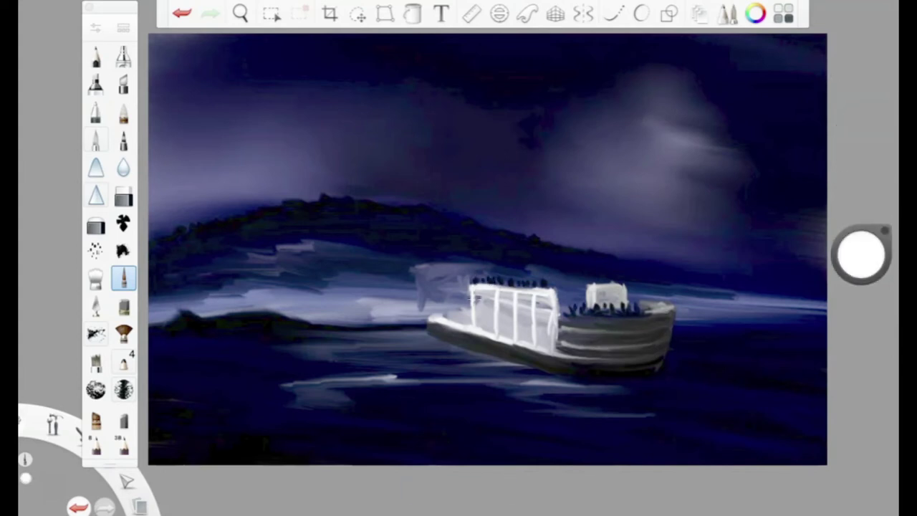
drag(861, 252, 861, 259)
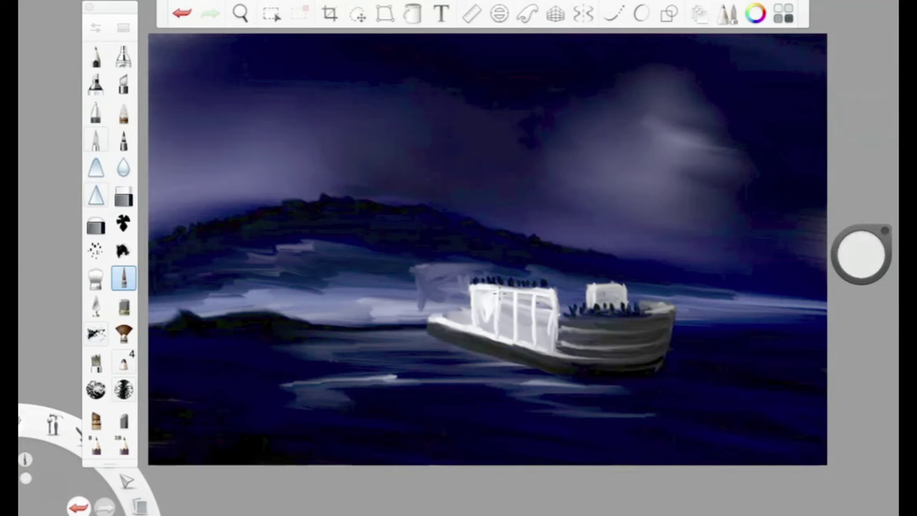
drag(865, 259, 865, 251)
mouse_move(553, 292)
mouse_down()
mouse_move(562, 310)
mouse_move(589, 314)
mouse_up()
Paint a black roof on the deck cabin and dark grey windows on its front.
drag(860, 252, 861, 272)
drag(625, 283, 593, 285)
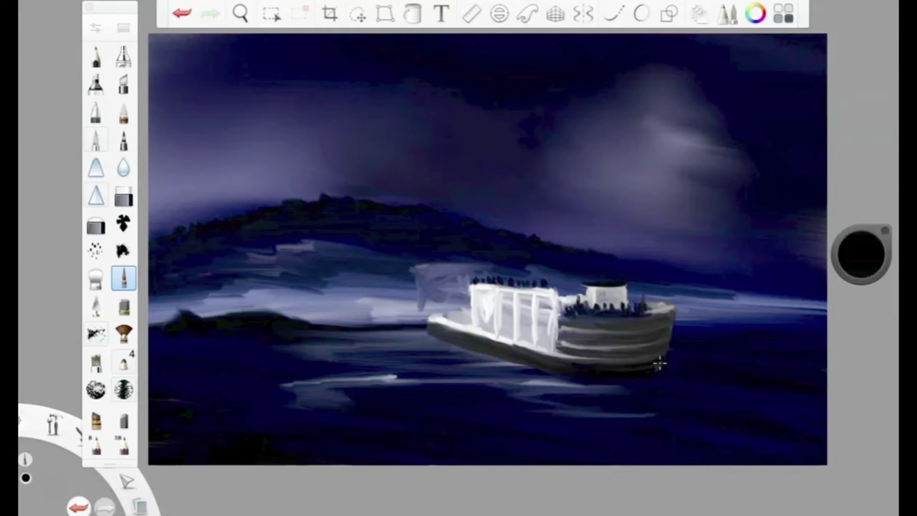
drag(863, 256, 863, 246)
drag(593, 288, 600, 295)
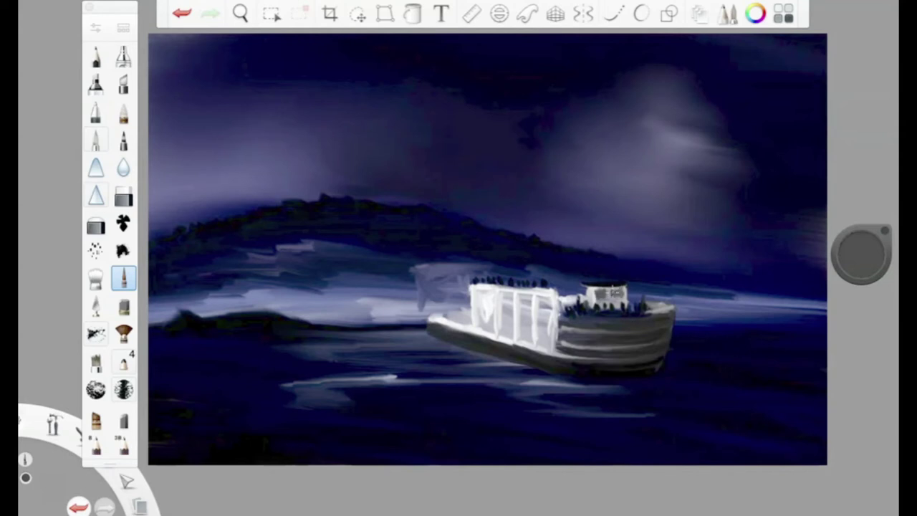
Fill the boat's side panels with glowing white using the Small Rigger brush.
drag(861, 256, 861, 245)
click(96, 27)
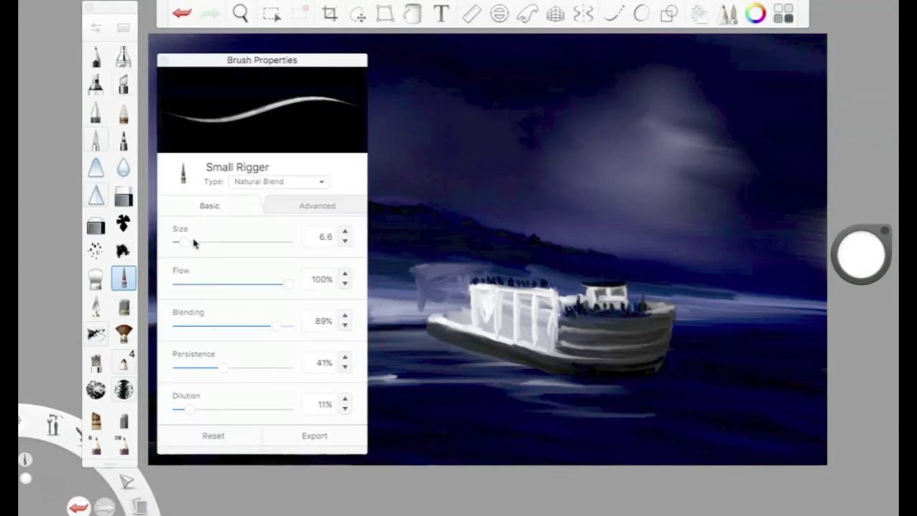
drag(501, 294, 505, 328)
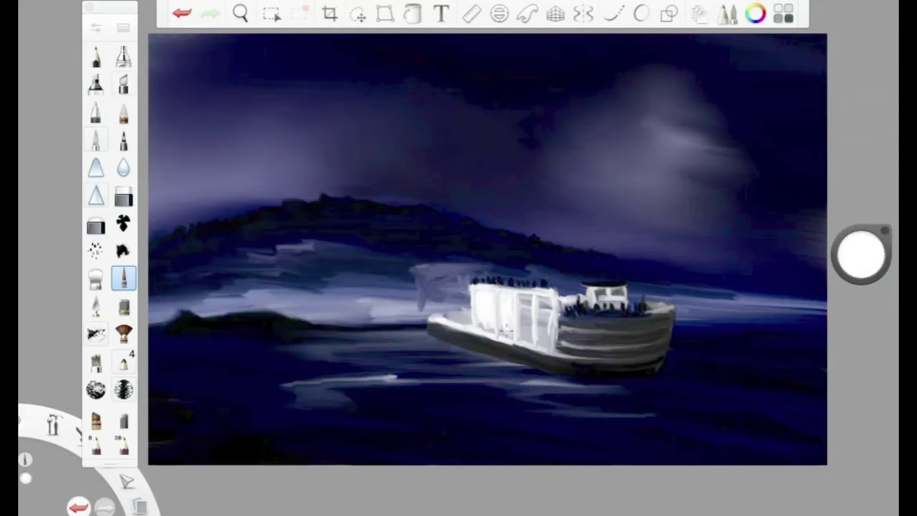
drag(526, 293, 525, 331)
drag(538, 297, 544, 334)
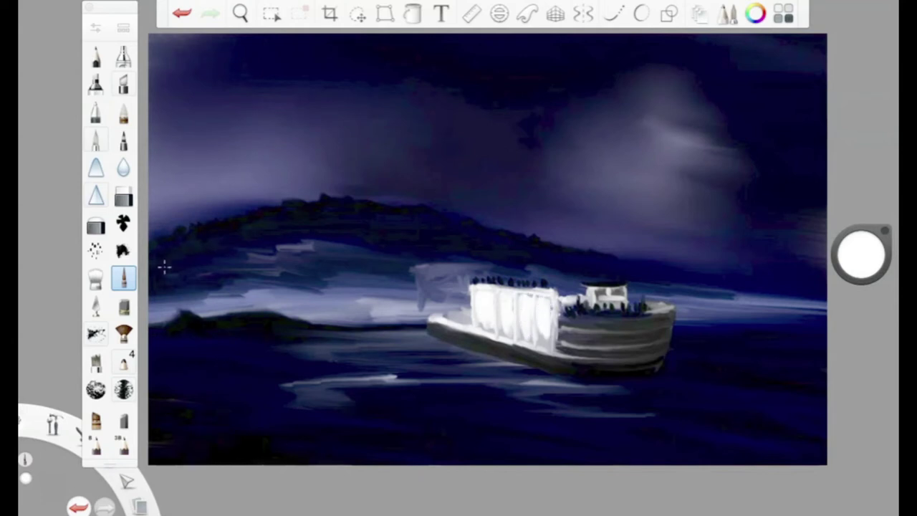
Paint white spray behind the stern and a lavender-blue wave trailing away from the bow.
drag(861, 244, 861, 265)
mouse_move(467, 294)
mouse_down()
mouse_move(458, 324)
mouse_move(401, 305)
mouse_move(386, 315)
mouse_move(354, 314)
mouse_up()
drag(860, 254, 862, 319)
drag(684, 364, 784, 403)
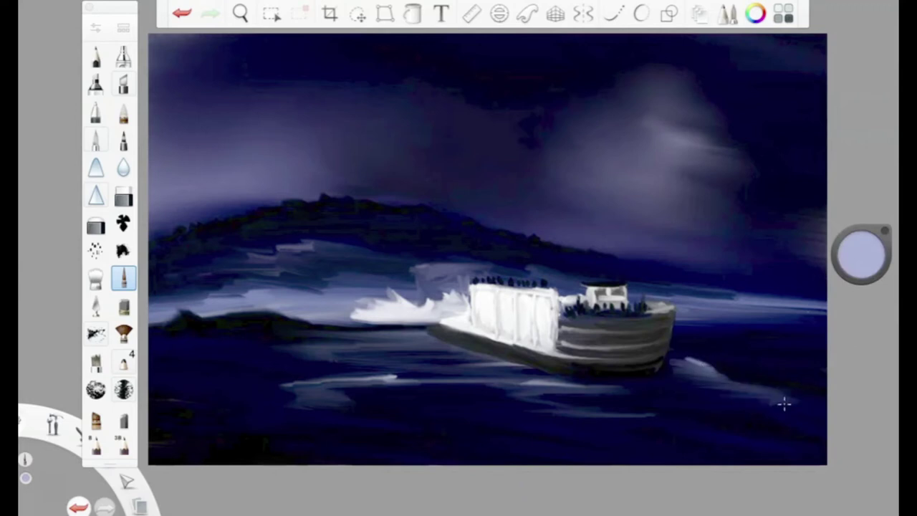
Paint misty pale light over the far horizon beyond the bow and add a dark shoreline beneath it.
click(860, 254)
click(123, 277)
click(640, 396)
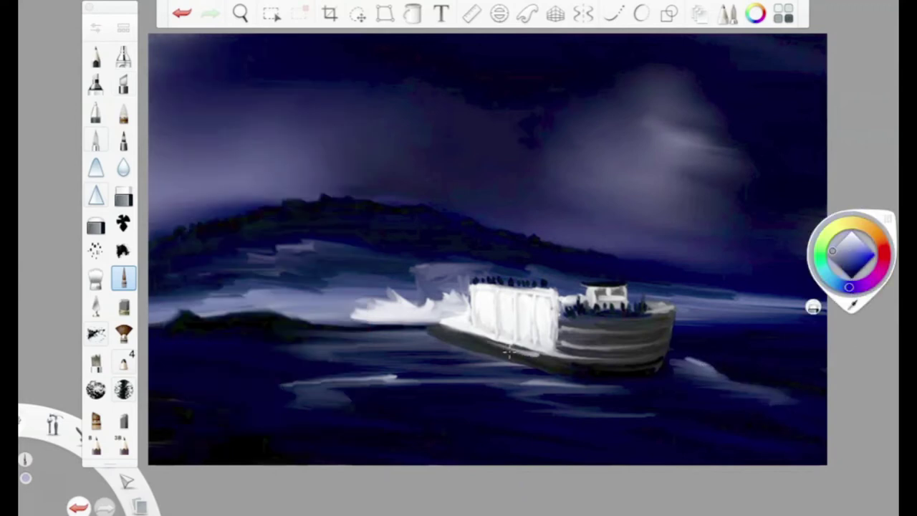
click(96, 277)
mouse_move(820, 291)
mouse_down()
mouse_move(741, 273)
mouse_move(797, 281)
mouse_up()
key(ctrl+z)
drag(861, 254, 845, 484)
click(123, 277)
mouse_move(816, 318)
mouse_down()
mouse_move(729, 318)
mouse_move(712, 297)
mouse_up()
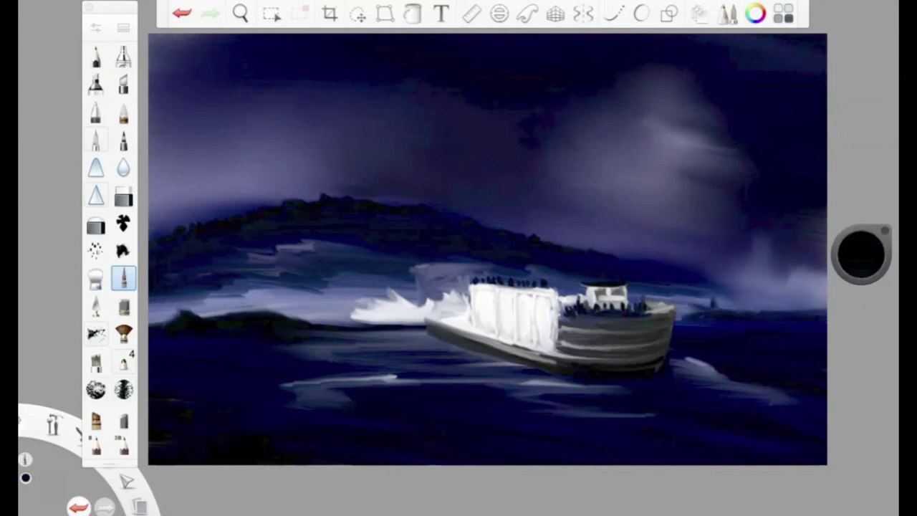
Roughen the hill's left ridge with black strokes and add pale blue streaks across its slope.
drag(283, 202, 153, 228)
drag(215, 247, 171, 234)
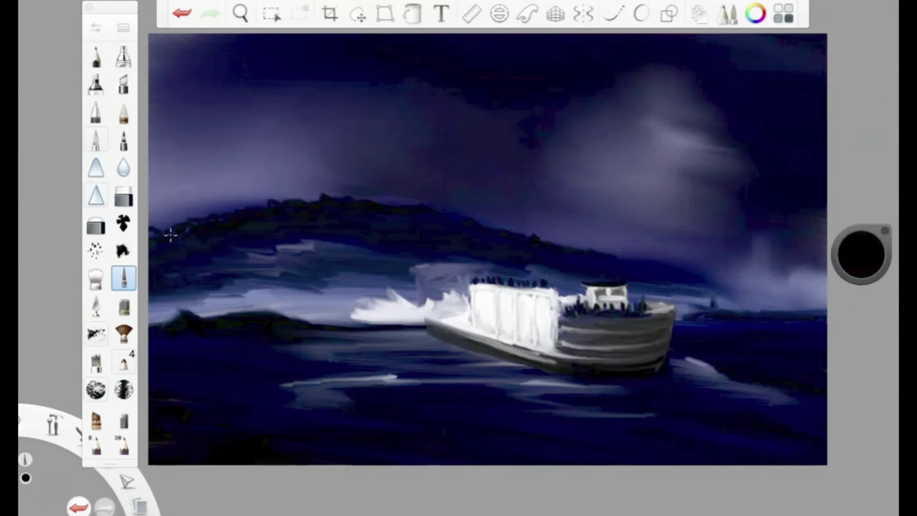
mouse_move(861, 252)
mouse_down()
mouse_move(397, 262)
mouse_move(420, 245)
mouse_move(330, 247)
mouse_up()
drag(861, 252, 836, 301)
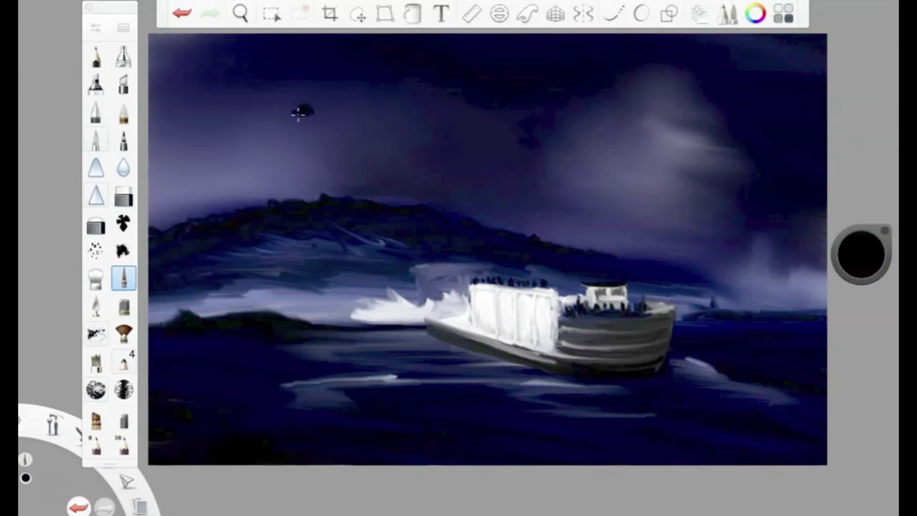
drag(305, 111, 270, 189)
mouse_move(300, 115)
mouse_down()
mouse_move(295, 197)
mouse_move(338, 195)
mouse_up()
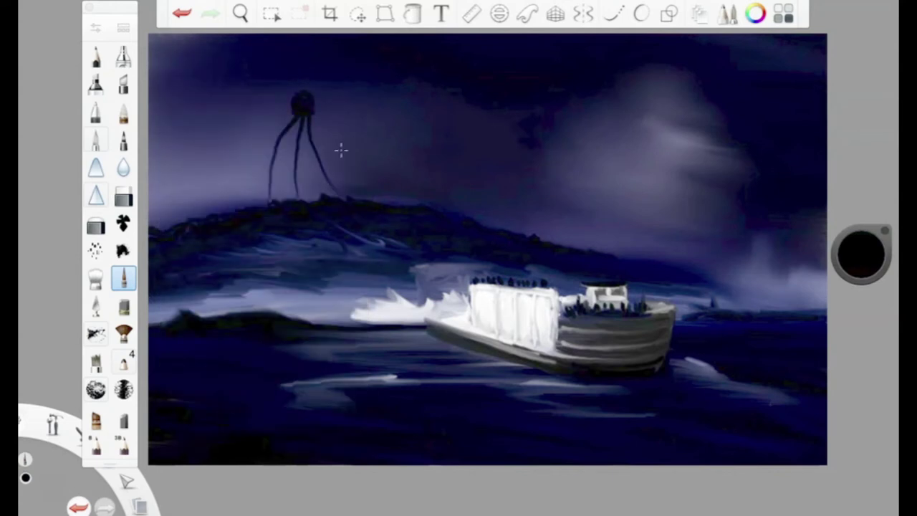
key(ctrl+z)
key(ctrl+z)
key(ctrl+z)
key(ctrl+z)
drag(300, 103, 315, 106)
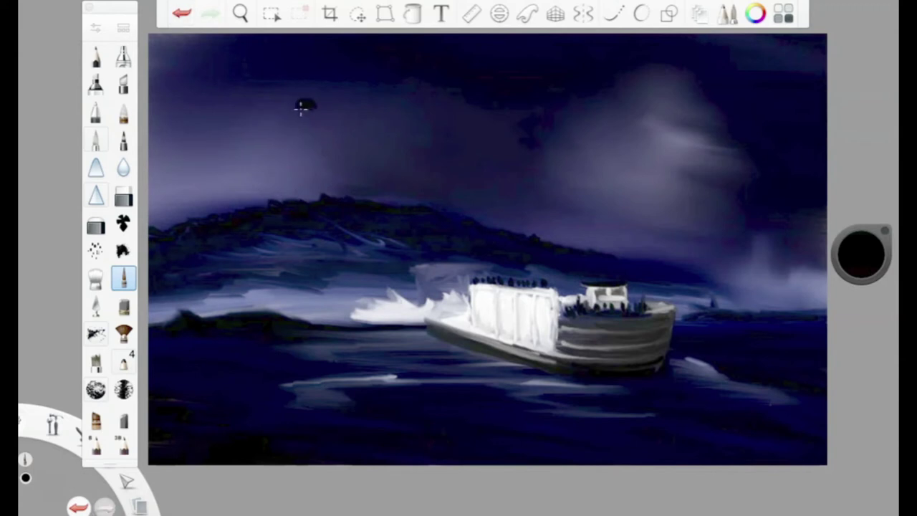
mouse_move(858, 249)
mouse_down()
mouse_move(857, 261)
mouse_move(859, 244)
mouse_up()
click(860, 255)
click(860, 254)
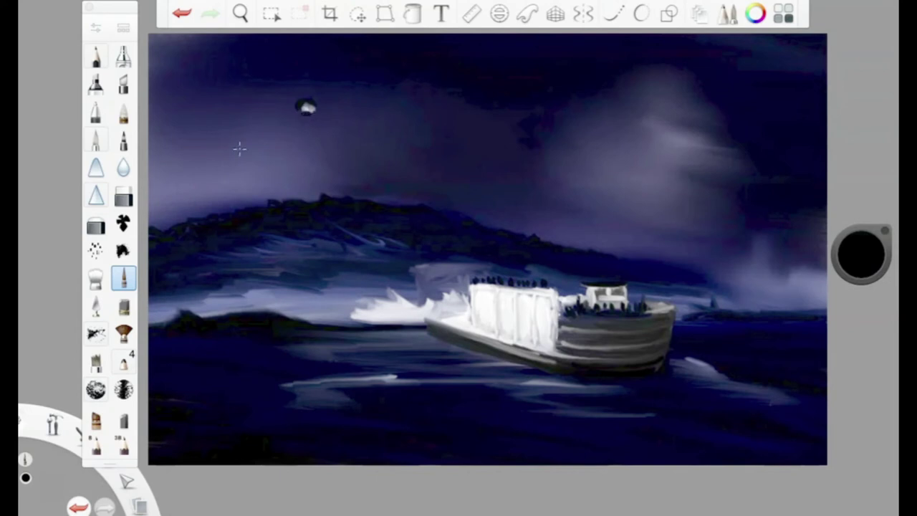
drag(296, 132, 272, 196)
key(ctrl+z)
drag(300, 115, 269, 197)
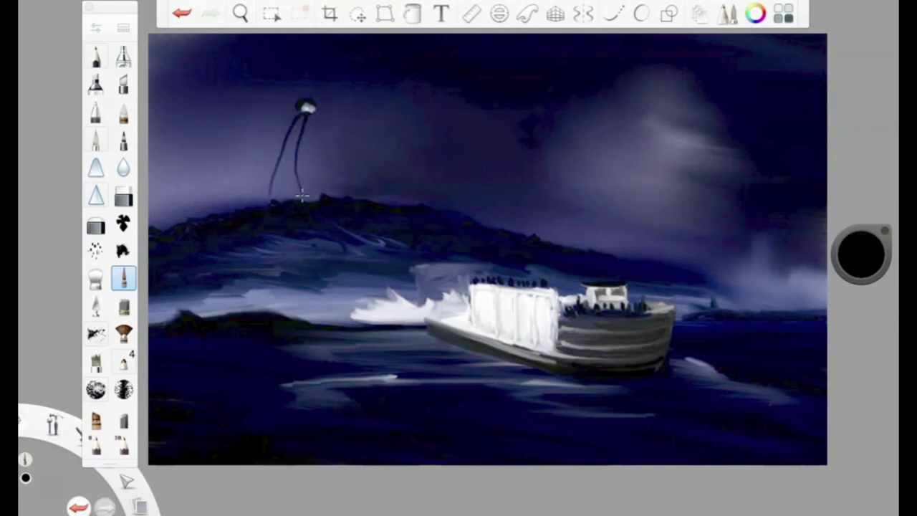
click(181, 14)
click(181, 14)
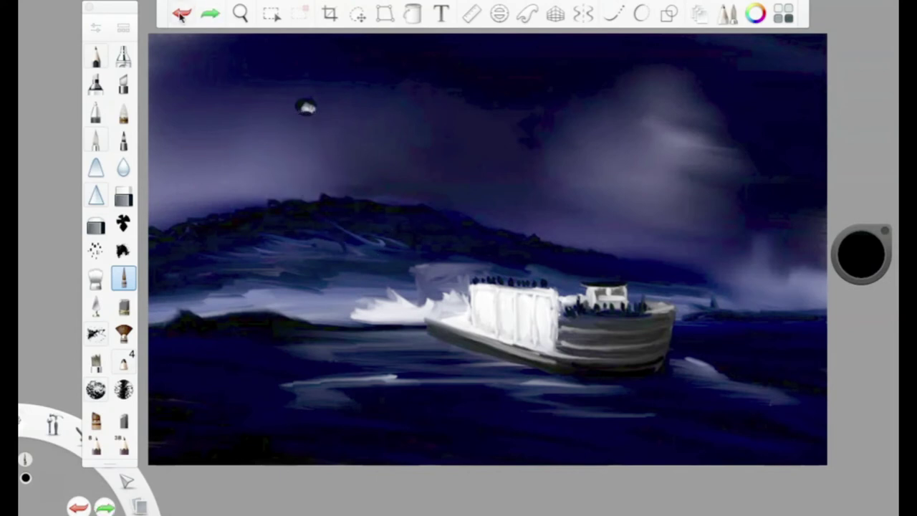
Paint a tall tripod machine above the hilltop with a small black head and three thin legs reaching the ridge.
click(315, 93)
drag(847, 246, 852, 279)
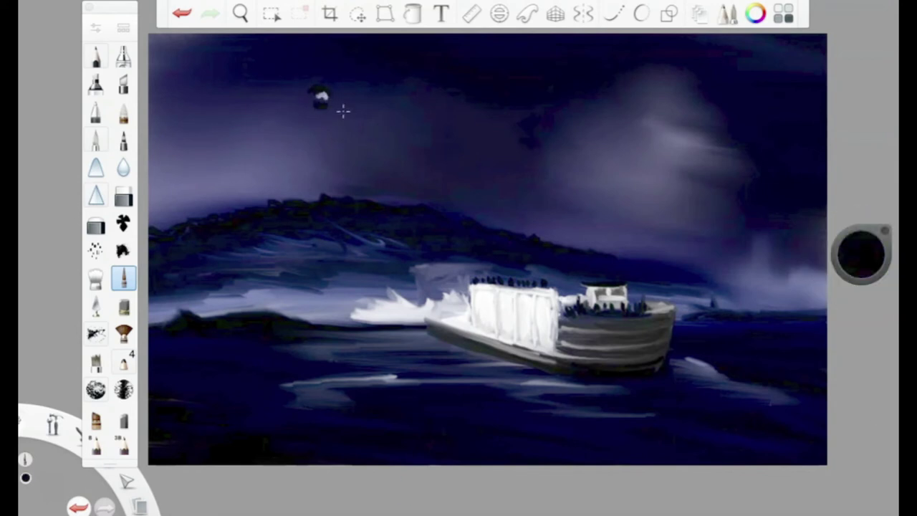
drag(320, 106, 288, 197)
drag(320, 108, 323, 191)
key(ctrl+z)
drag(328, 106, 354, 185)
click(181, 13)
click(210, 13)
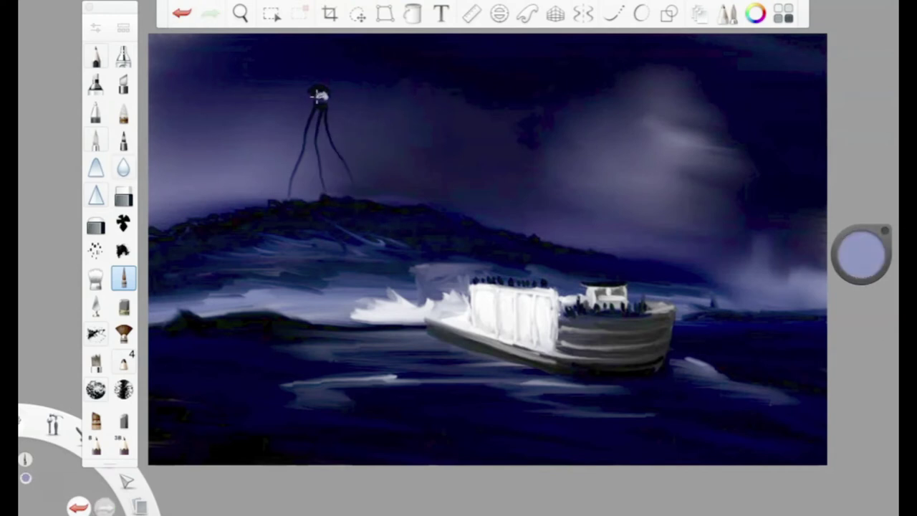
Brighten the white highlight on the tripod's head and darken the rough hill ridge around its feet.
alt+click(323, 96)
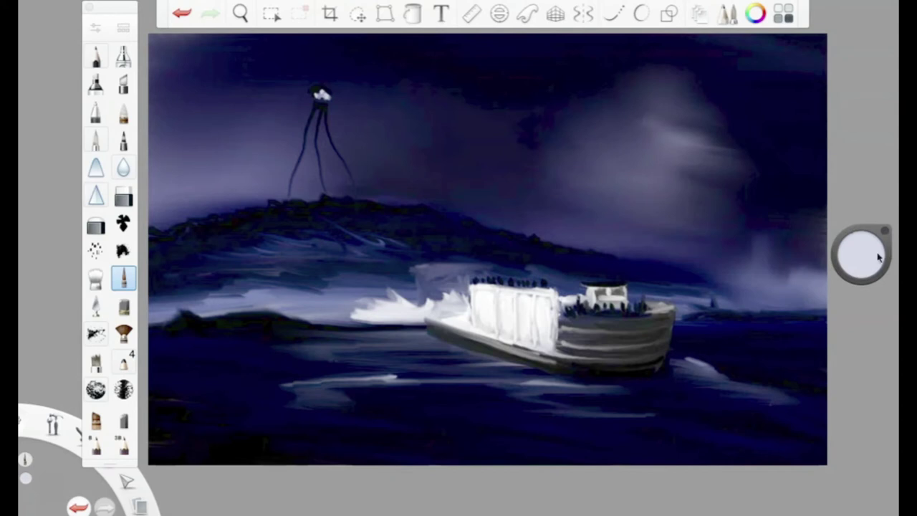
drag(879, 257, 351, 182)
drag(871, 264, 871, 281)
drag(362, 204, 225, 209)
Paint a dark grey vertical post rising out of the white spray behind the boat's stern.
drag(856, 284, 855, 257)
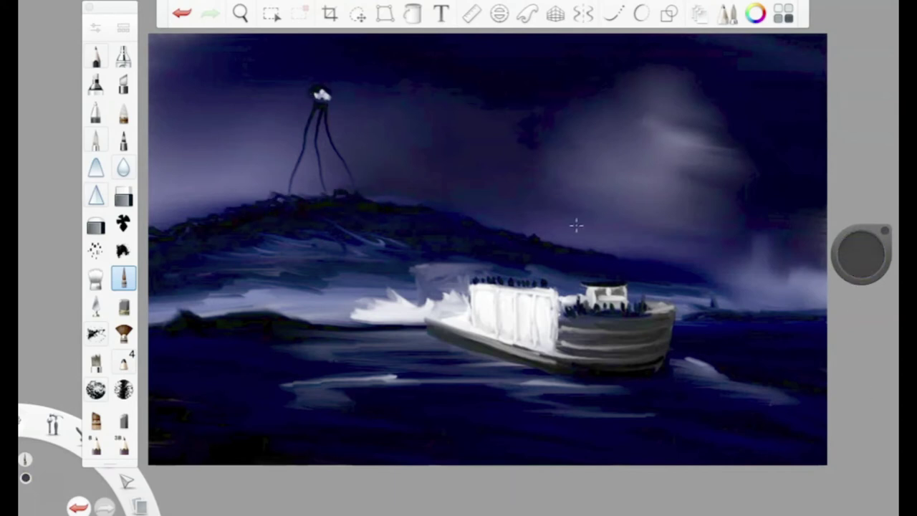
drag(418, 266, 413, 305)
drag(859, 254, 852, 337)
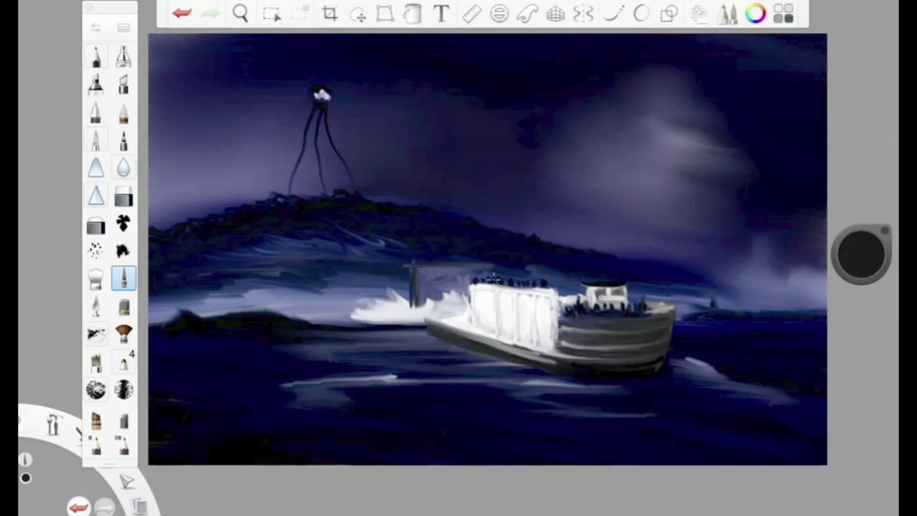
drag(861, 276, 861, 251)
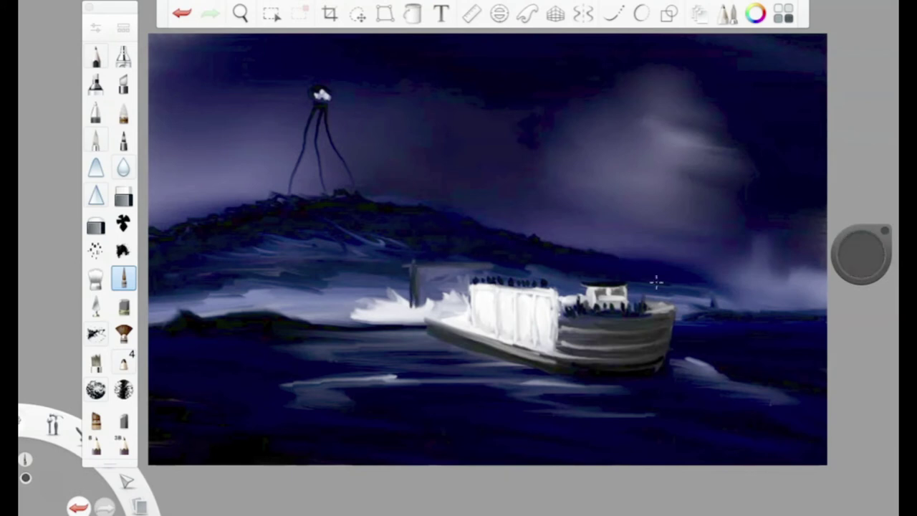
Paint small glowing white lights around the post behind the stern with a glow brush.
click(123, 27)
click(95, 28)
click(96, 27)
mouse_move(465, 290)
mouse_down()
mouse_move(414, 304)
mouse_move(415, 294)
mouse_move(391, 294)
mouse_up()
click(861, 254)
click(845, 228)
click(378, 290)
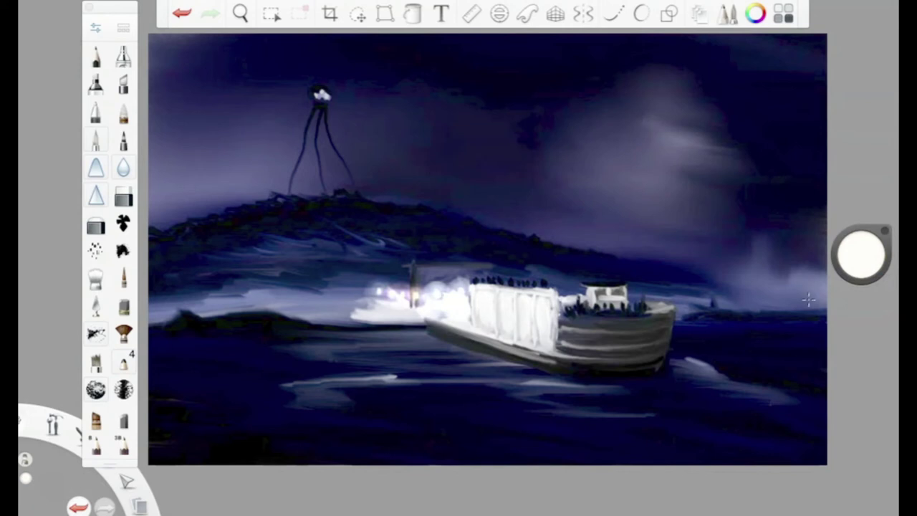
Dot glowing lights along the far shore, add one large glow off the bow, and undo the last extra dab.
click(809, 298)
click(778, 297)
click(766, 290)
click(788, 305)
click(810, 306)
click(698, 307)
click(680, 300)
key(ctrl+z)
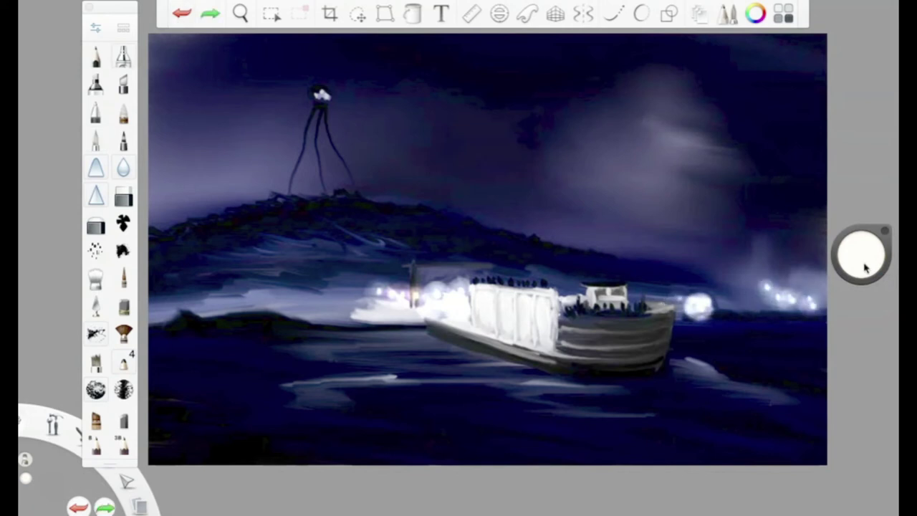
Darken the hull at the bow and paint a black rocky headland behind the large glow.
drag(860, 254, 853, 209)
click(663, 347)
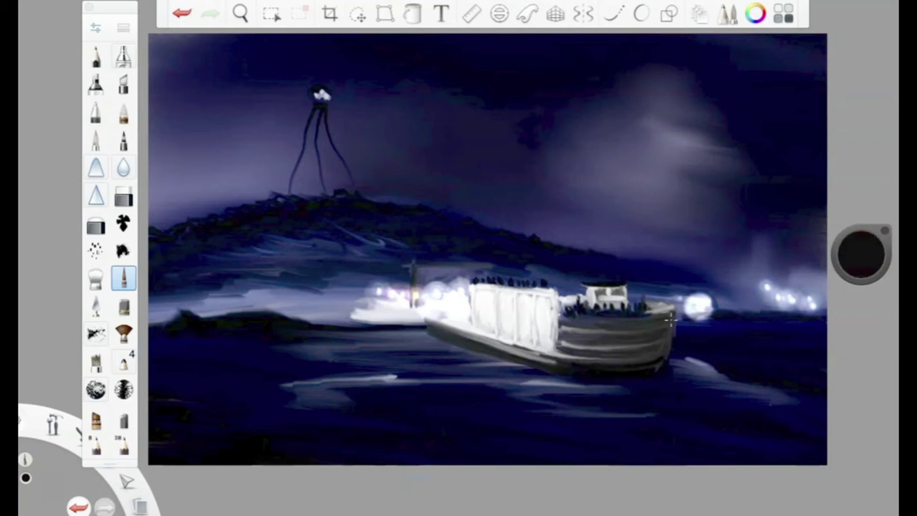
drag(670, 326, 654, 356)
drag(861, 255, 863, 214)
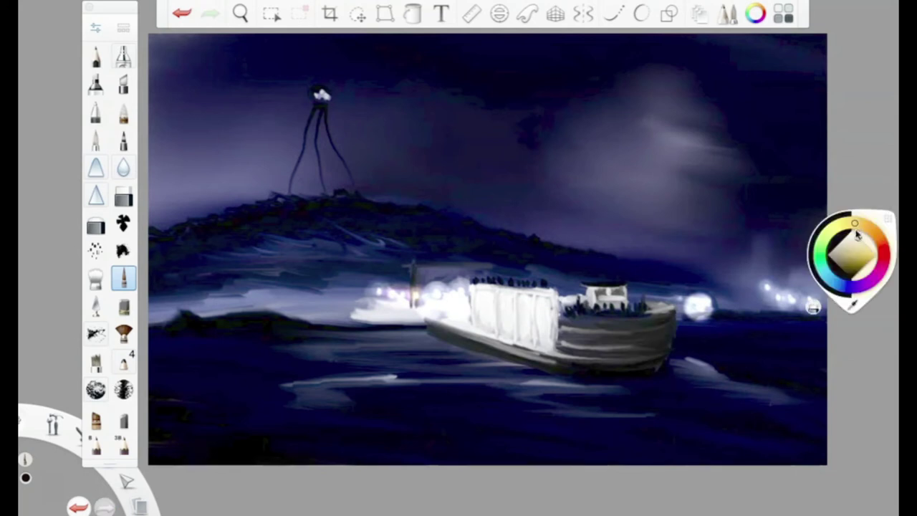
drag(861, 254, 875, 371)
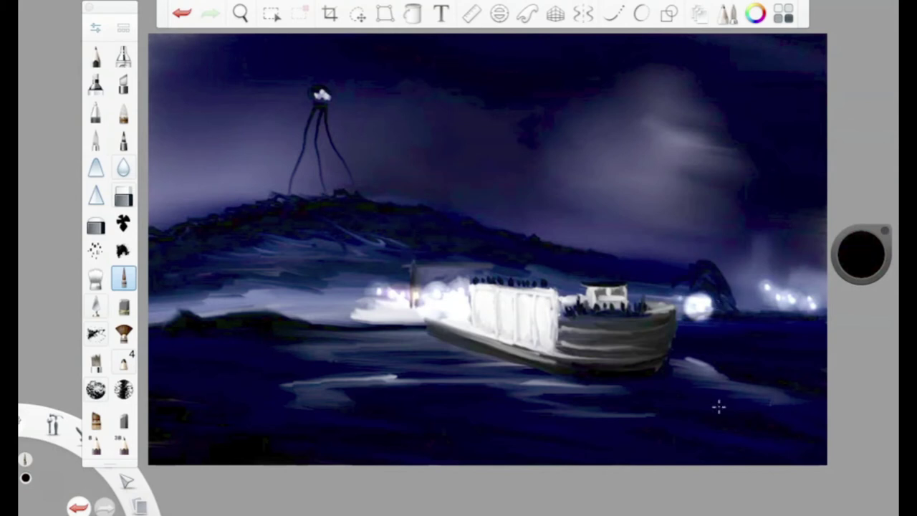
Paint slate-blue horizontal ripples on the water below the far shoreline beyond the bow.
click(856, 248)
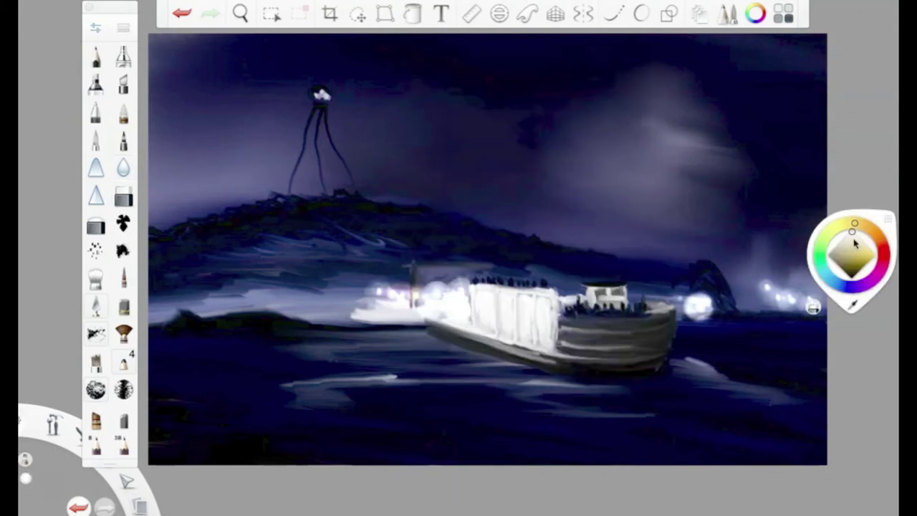
click(458, 341)
click(123, 277)
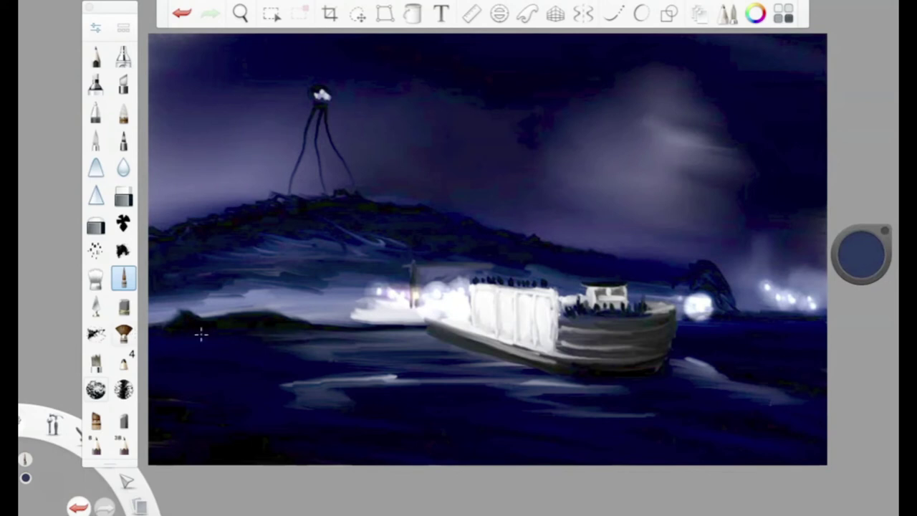
drag(851, 326, 703, 330)
drag(788, 328, 713, 327)
drag(859, 247, 858, 236)
drag(823, 327, 736, 327)
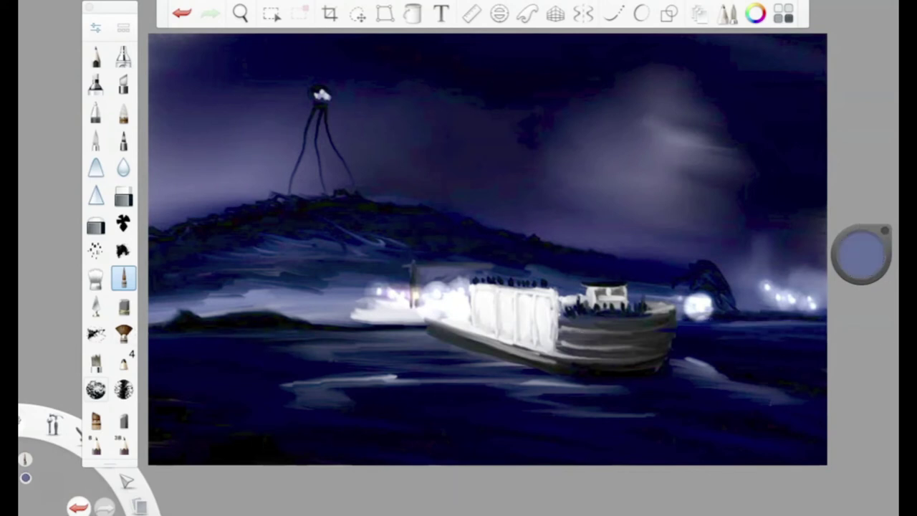
click(123, 55)
click(326, 101)
click(181, 13)
click(326, 100)
click(181, 13)
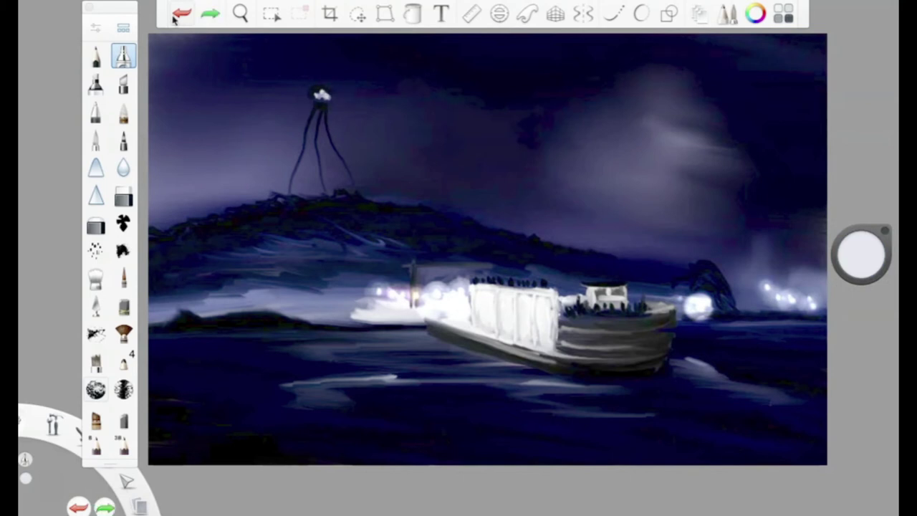
Refine the tripod's legs with muted blue strokes using a colour sampled from the painting.
click(123, 278)
click(123, 279)
click(380, 188)
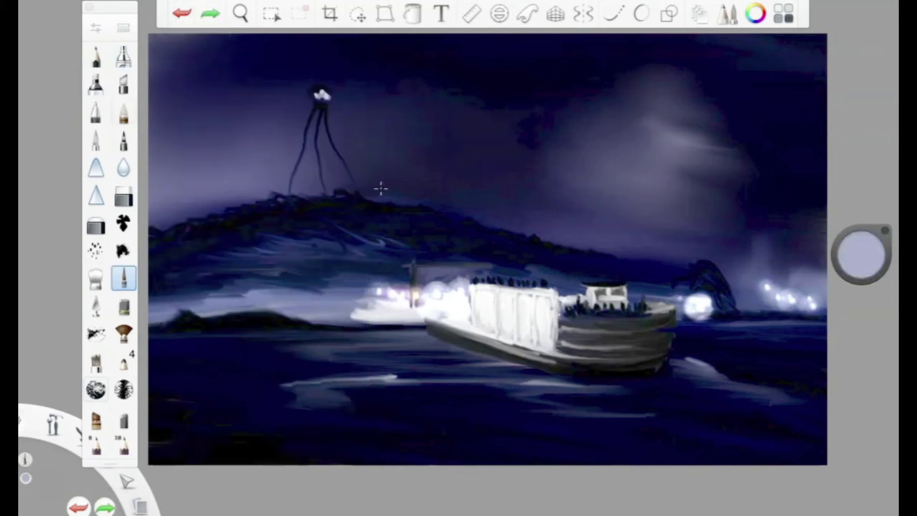
alt+click(392, 250)
click(332, 118)
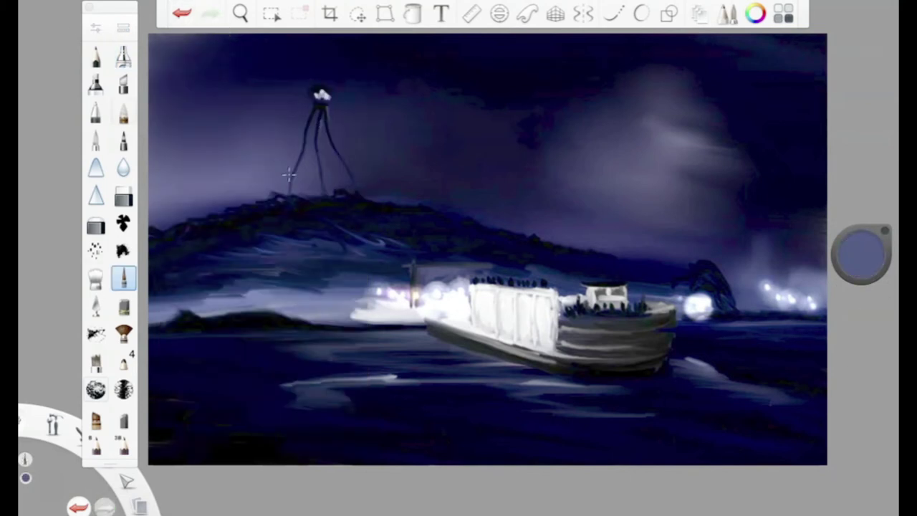
Add pale yellow glows around the deck cabin and more glowing lights along the shore and waterline behind the stern.
drag(859, 254, 858, 247)
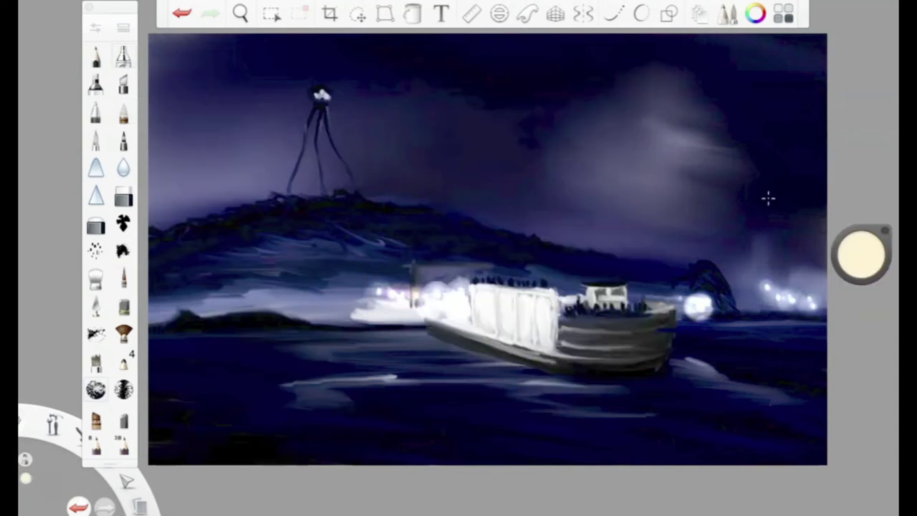
click(582, 293)
click(638, 289)
click(651, 295)
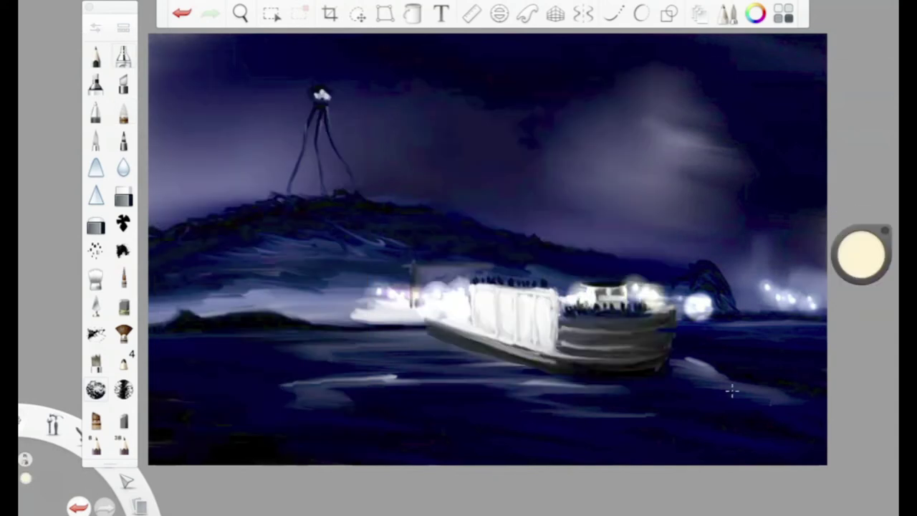
drag(364, 285, 284, 297)
drag(423, 324, 304, 334)
Darken the sky beside the tripod and smudge the cloud edges on both sides of the painting.
drag(861, 254, 812, 303)
click(123, 306)
mouse_move(172, 114)
mouse_down()
mouse_move(162, 53)
mouse_move(192, 148)
mouse_move(185, 116)
mouse_move(174, 148)
mouse_up()
click(96, 278)
mouse_move(159, 188)
mouse_down()
mouse_move(198, 103)
mouse_move(164, 122)
mouse_move(237, 154)
mouse_up()
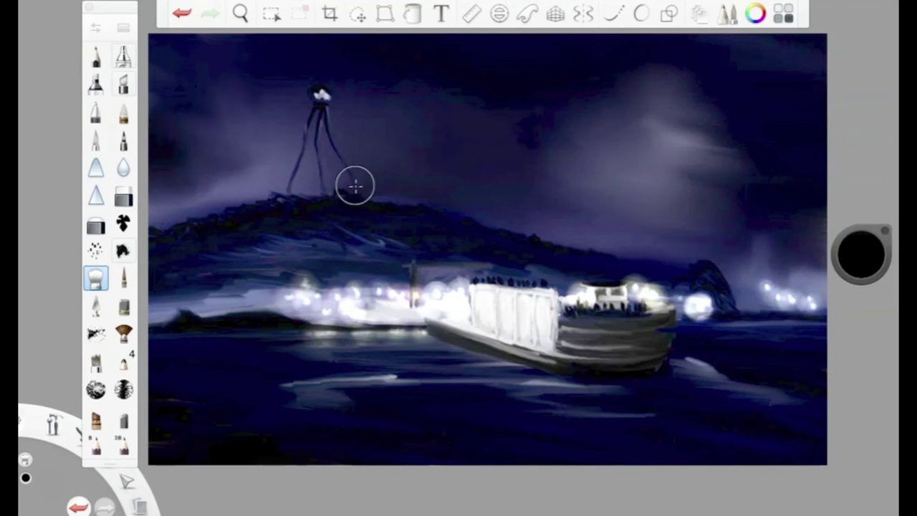
mouse_move(620, 64)
mouse_down()
mouse_move(643, 132)
mouse_move(705, 135)
mouse_move(686, 96)
mouse_move(701, 215)
mouse_up()
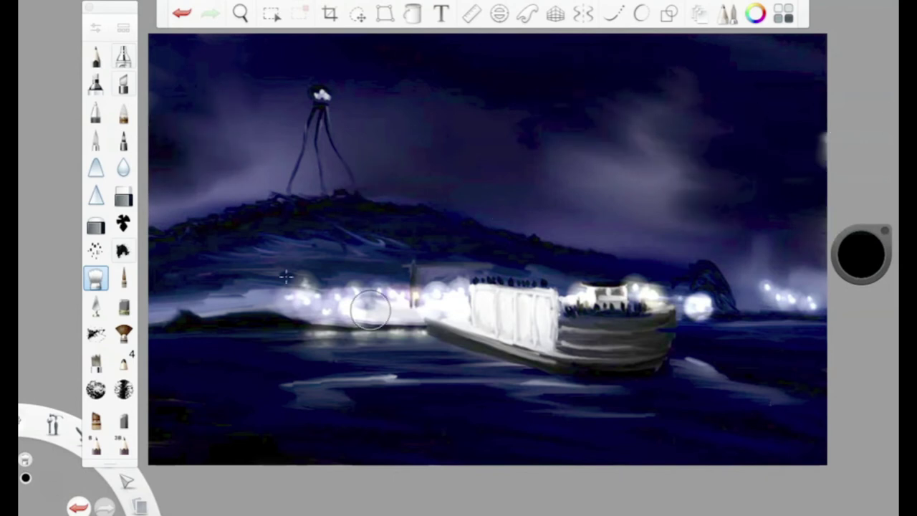
Paint a small grey boat among the lights behind the stern and a white hut with a pale base on the hillside.
click(123, 278)
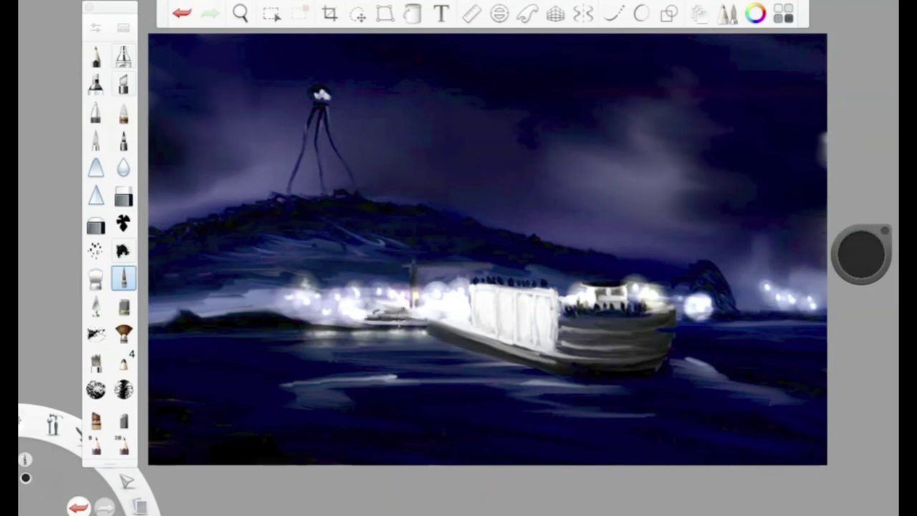
drag(861, 259, 862, 249)
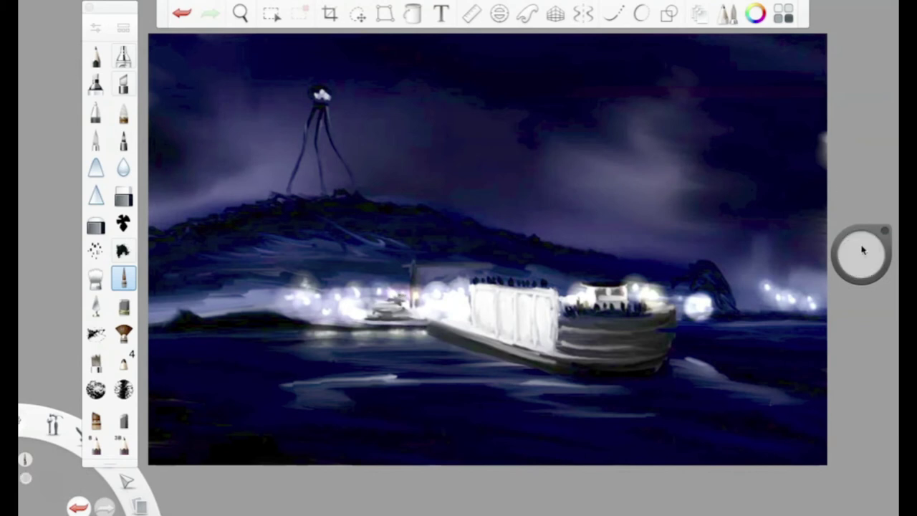
alt+click(353, 232)
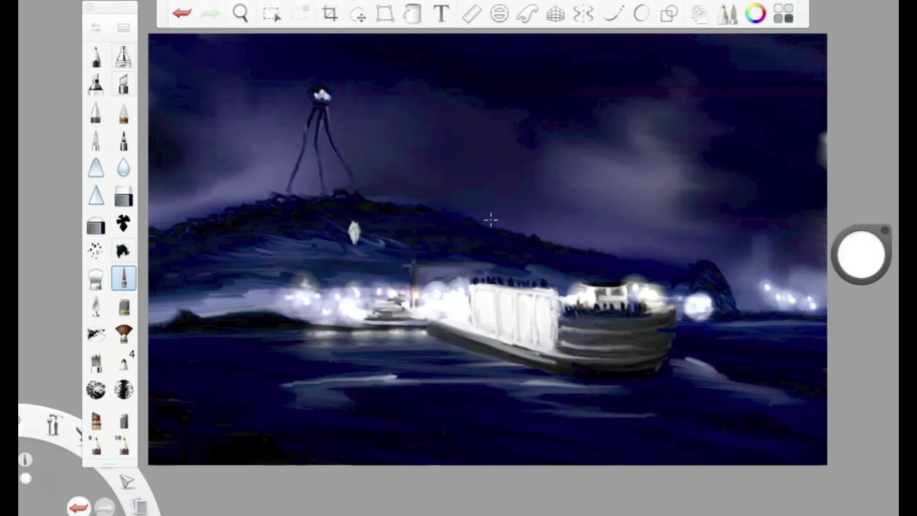
mouse_move(358, 224)
mouse_down()
mouse_move(346, 239)
mouse_move(391, 245)
mouse_up()
alt+click(385, 248)
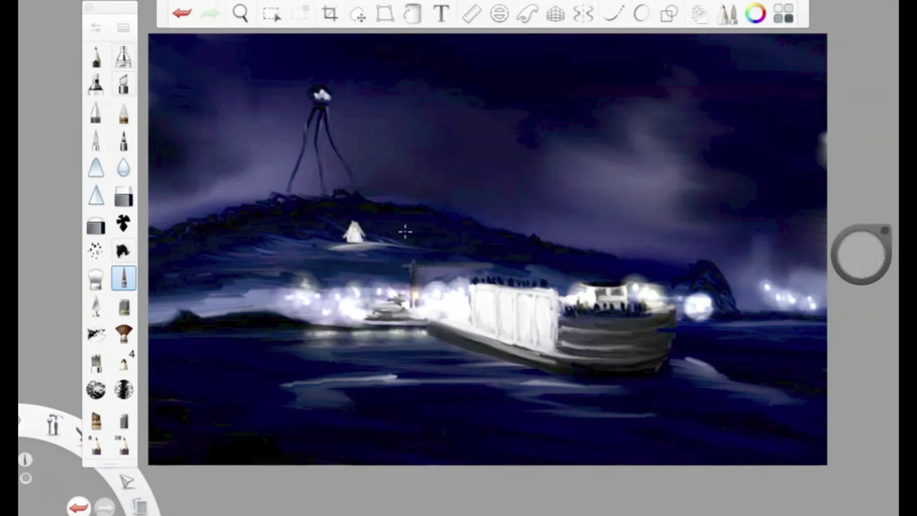
Paint a grey rectangular gantry frame over the post behind the boat's stern.
mouse_move(459, 251)
mouse_down()
mouse_move(490, 264)
mouse_move(421, 252)
mouse_up()
alt+click(423, 256)
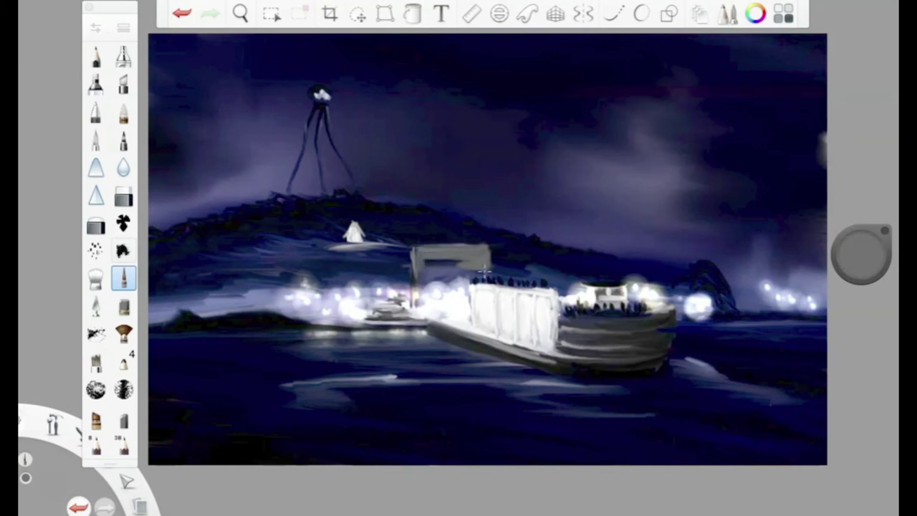
Fill the gantry frame behind the boat's stern with grey to make a solid block.
mouse_move(484, 272)
mouse_down()
mouse_move(450, 265)
mouse_move(424, 271)
mouse_up()
drag(862, 247, 862, 255)
mouse_move(505, 257)
mouse_down()
mouse_move(440, 266)
mouse_move(413, 255)
mouse_up()
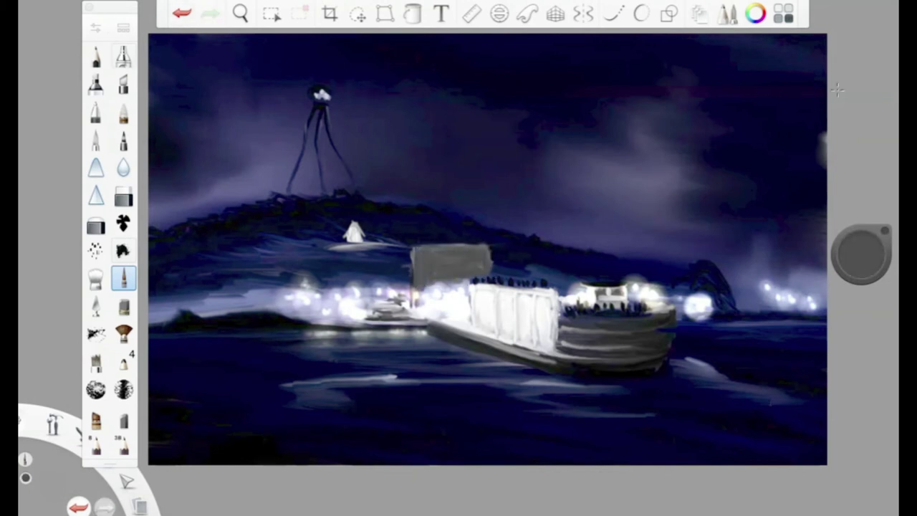
Paint dark green foliage on the lower hillside above the boat's deck.
click(862, 255)
click(812, 305)
drag(539, 269, 630, 267)
drag(572, 269, 524, 275)
drag(862, 251, 862, 260)
drag(530, 271, 582, 274)
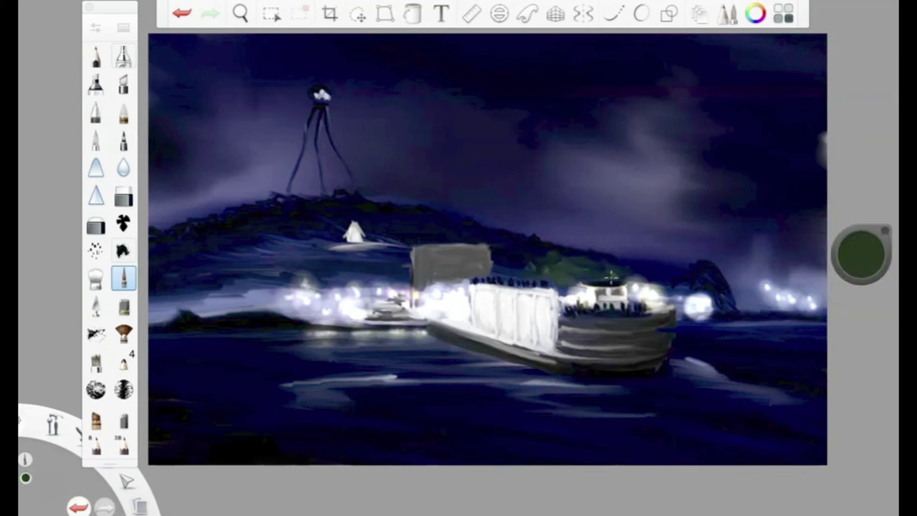
Paint a slim white tower above the front end of the boat's white side panel.
drag(862, 253, 862, 151)
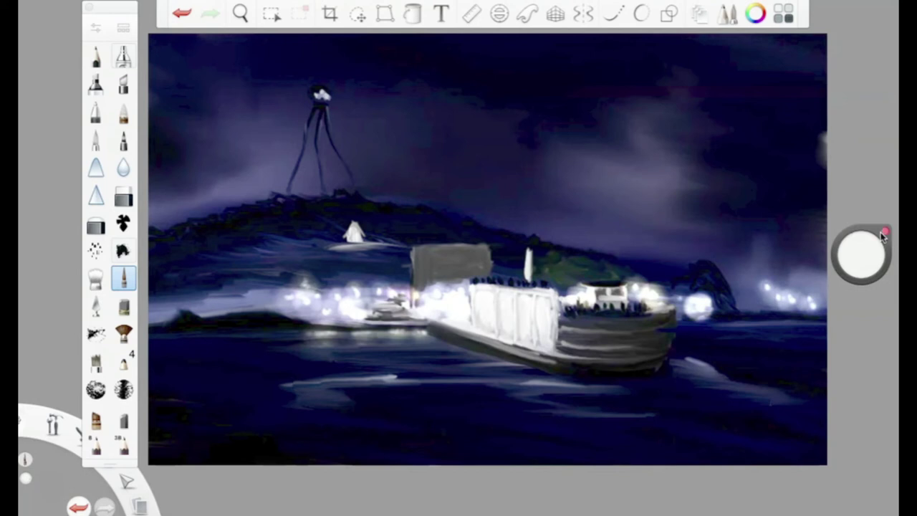
drag(883, 236, 851, 334)
key(ctrl+z)
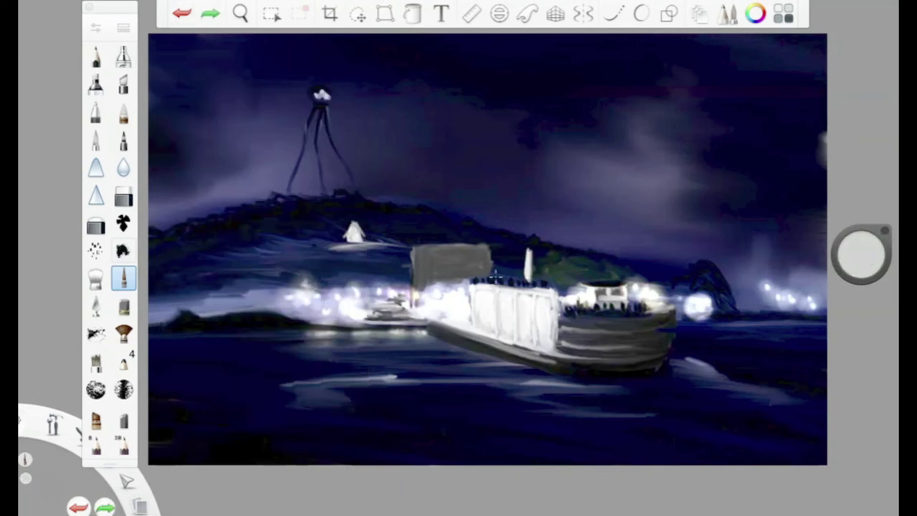
drag(533, 252, 532, 277)
drag(862, 252, 869, 180)
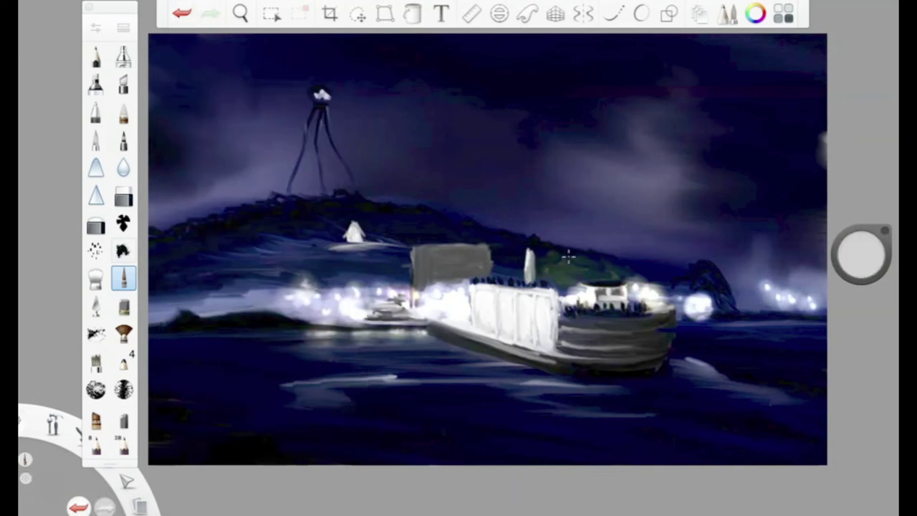
Add dark figures around the base of the white tower and lighten the boat's lower hull edge with grey.
drag(871, 263, 868, 337)
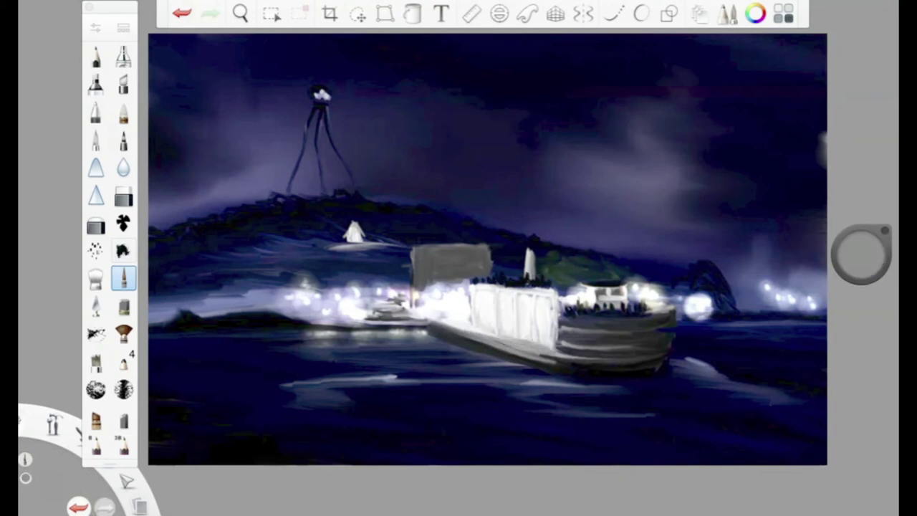
drag(863, 252, 867, 135)
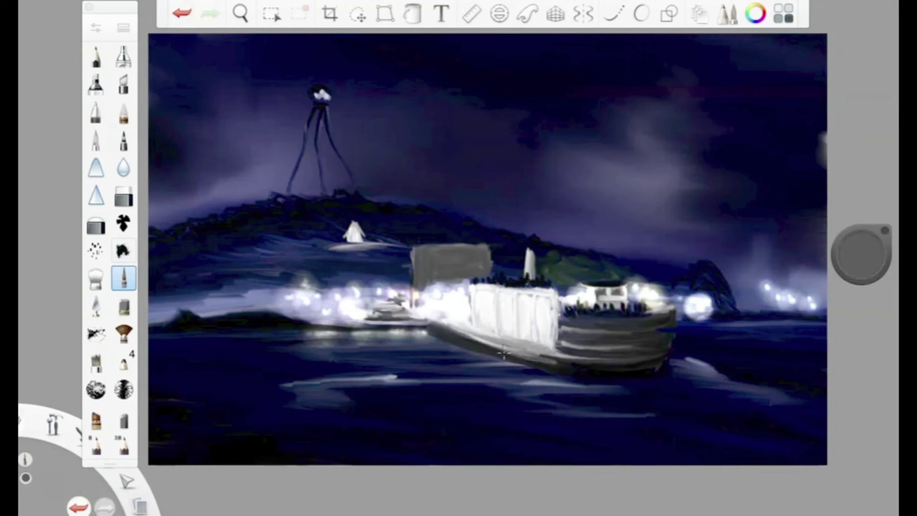
alt+click(531, 355)
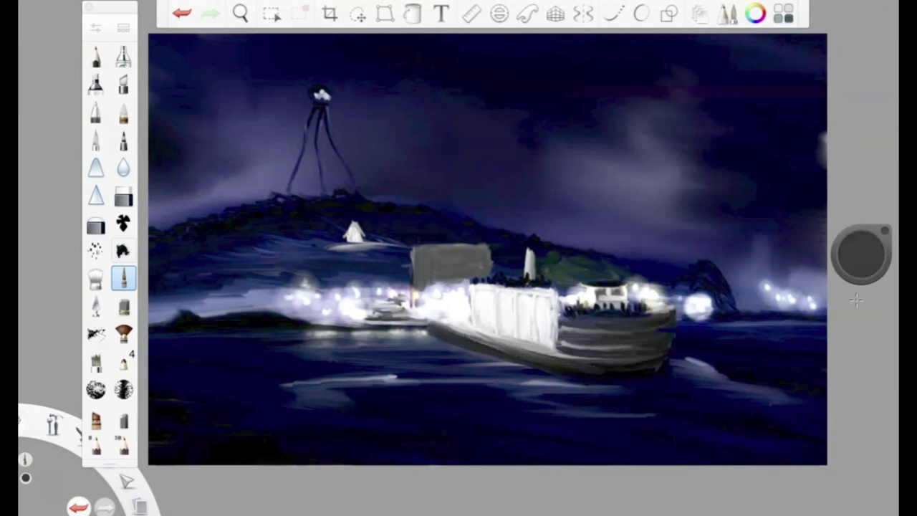
Add a brush from the library's Glow set to the palette and paint pale glowing lights along the far shore and lower hillside.
click(860, 252)
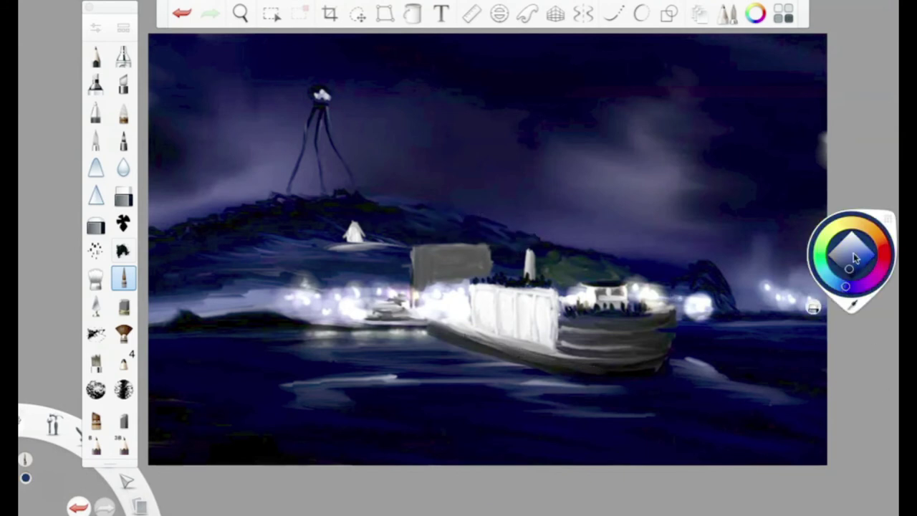
click(854, 258)
click(123, 27)
drag(428, 294, 97, 225)
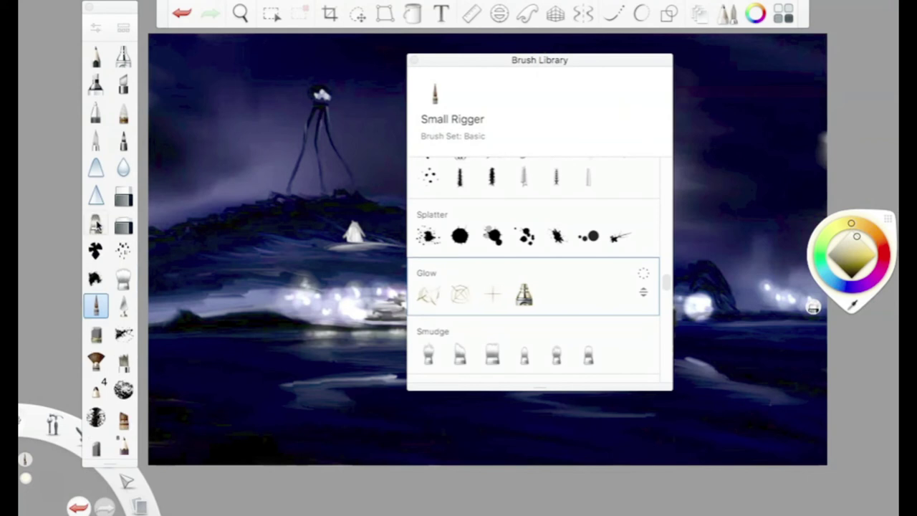
click(97, 226)
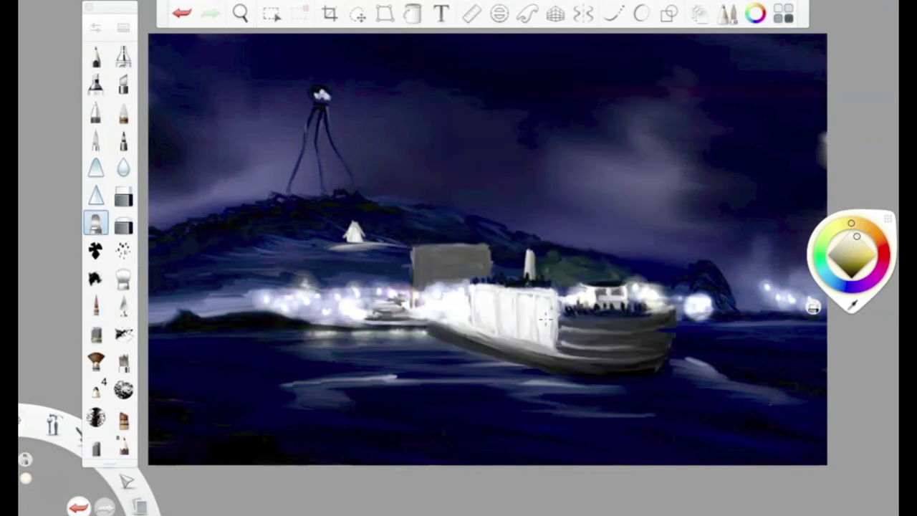
mouse_move(241, 300)
mouse_down()
mouse_move(212, 304)
mouse_move(242, 263)
mouse_move(286, 279)
mouse_move(281, 296)
mouse_up()
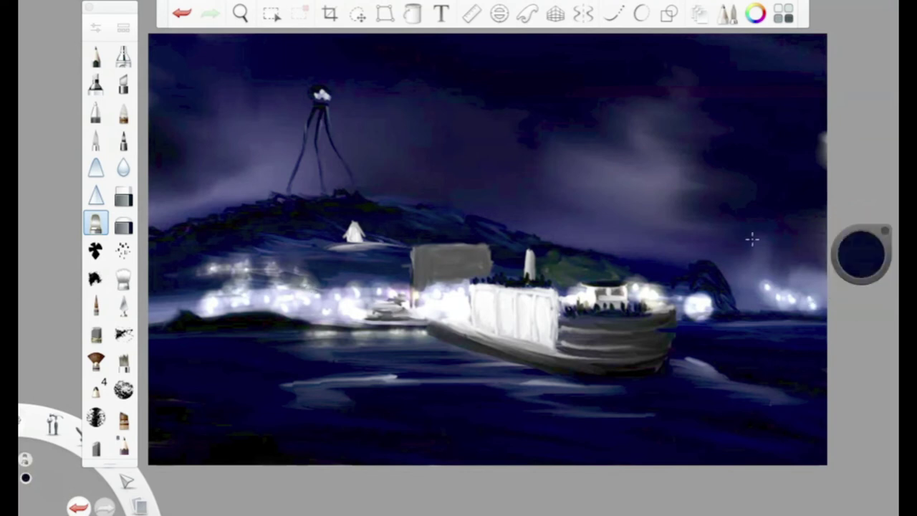
key(ctrl+z)
Trim the white hillside hut into a slim tower with dark blue Small Rigger strokes.
click(96, 306)
mouse_move(343, 234)
mouse_down()
mouse_move(355, 228)
mouse_move(347, 225)
mouse_up()
click(351, 230)
click(299, 211)
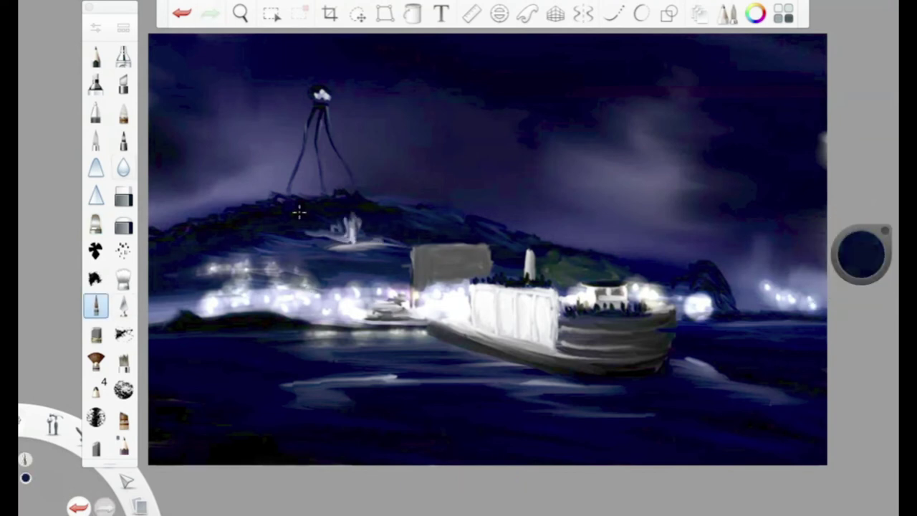
Extend the glowing lights to the far end of the shore and add warm yellow glows along the waterline behind the stern.
click(888, 272)
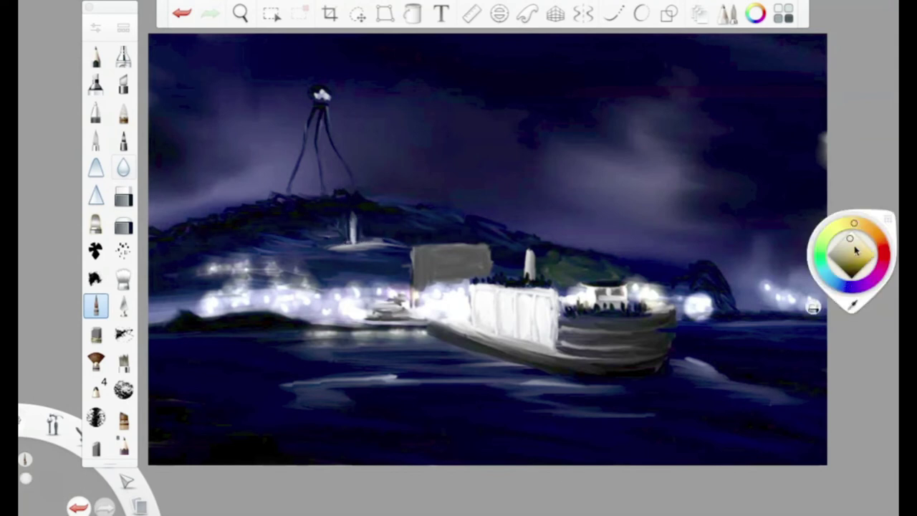
click(96, 223)
drag(194, 296, 172, 307)
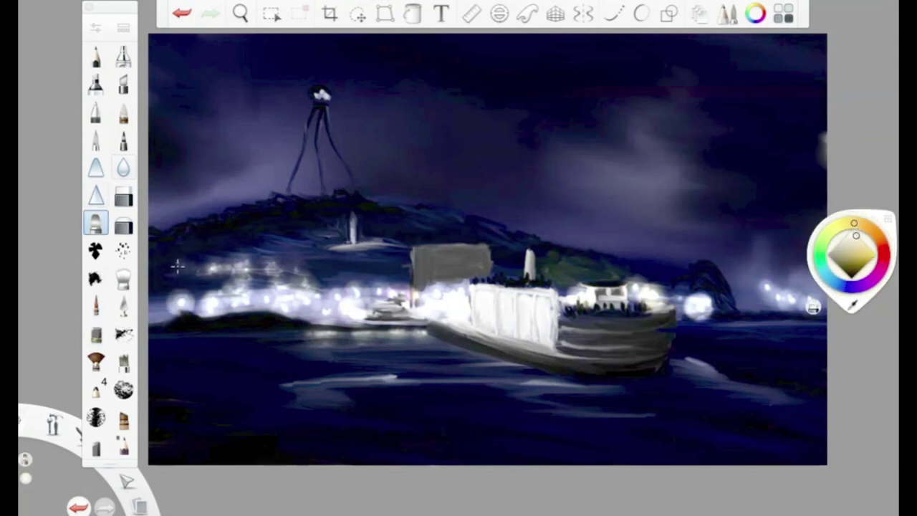
click(873, 351)
drag(429, 325, 301, 331)
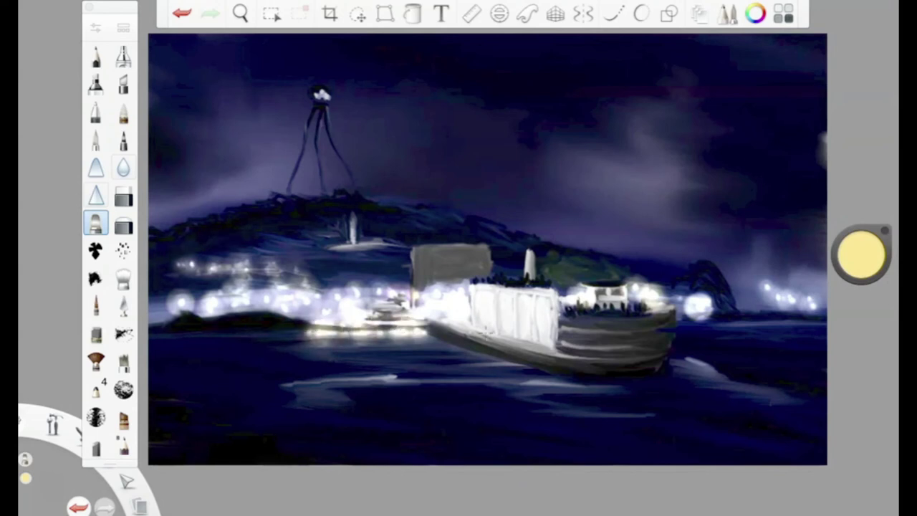
Paint a dark line beneath the yellow waterline lights with the Small Rigger.
drag(860, 254, 860, 267)
click(96, 306)
drag(424, 339, 286, 335)
key(ctrl+z)
drag(423, 334, 268, 335)
Paint dark blue strokes on the water just below the black headland.
click(862, 254)
click(844, 262)
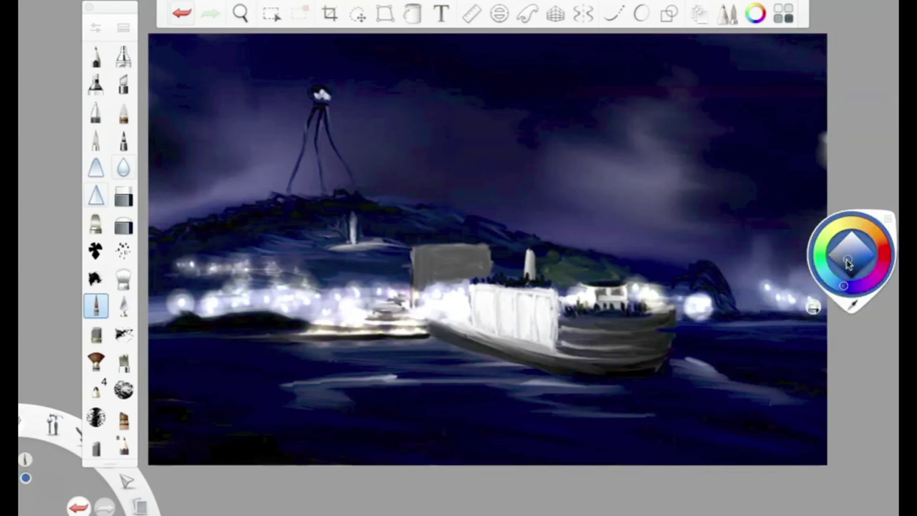
drag(844, 262, 849, 276)
drag(238, 335, 175, 339)
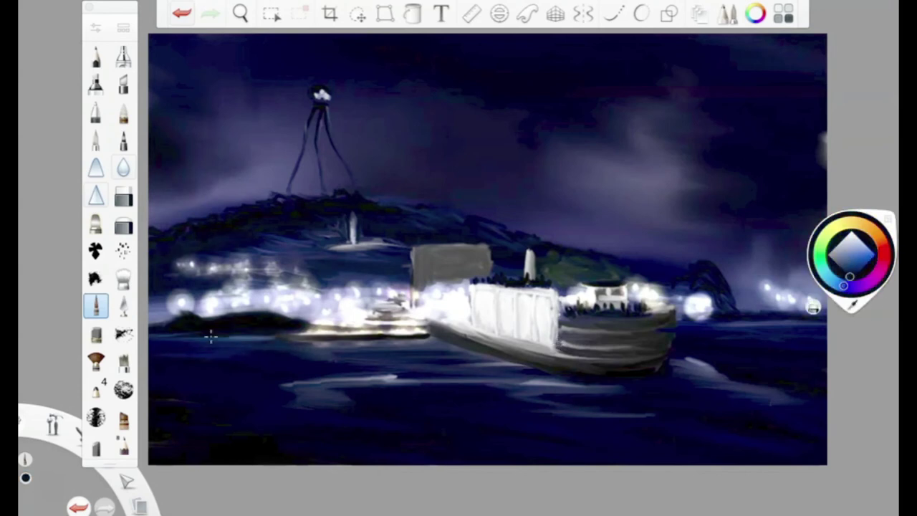
drag(318, 339, 223, 341)
Paint bright white reflections on the water before the harbour and along the boat's waterline.
click(842, 254)
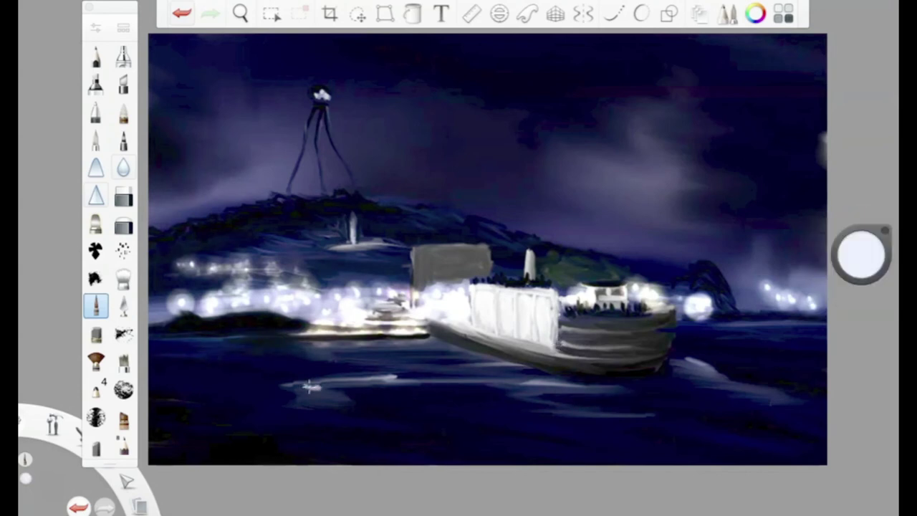
drag(308, 384, 301, 415)
drag(480, 383, 537, 376)
drag(472, 362, 519, 379)
drag(620, 423, 566, 426)
Break up the water reflections with horizontal dark blue streaks in front of the boat and the harbour.
alt+click(501, 401)
drag(666, 428, 559, 408)
drag(623, 408, 433, 369)
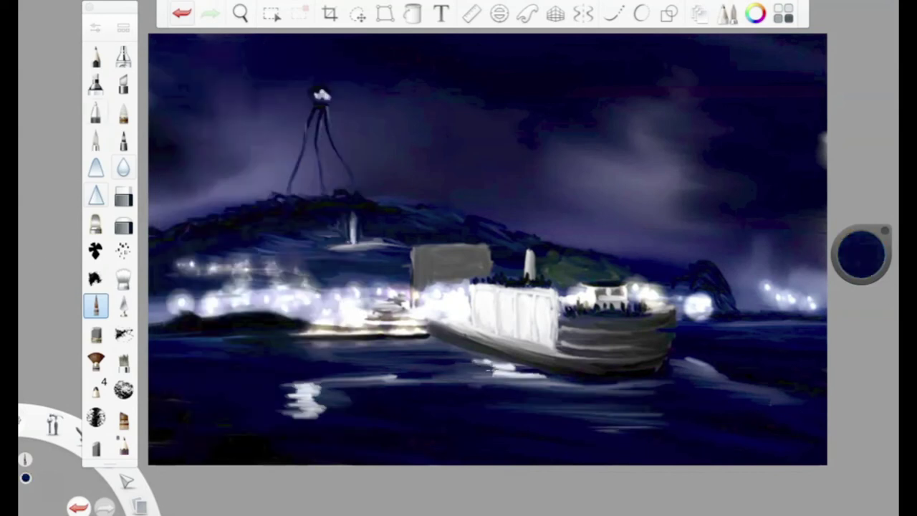
drag(386, 390, 218, 401)
Paint a muted blue patch on the hillside below the slim white tower.
drag(859, 254, 644, 245)
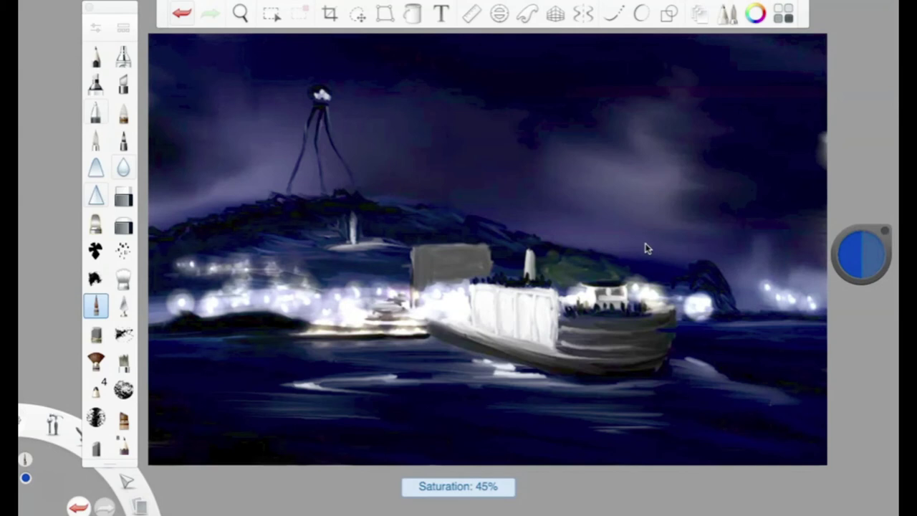
key(ctrl+z)
drag(420, 242, 333, 254)
drag(859, 254, 859, 237)
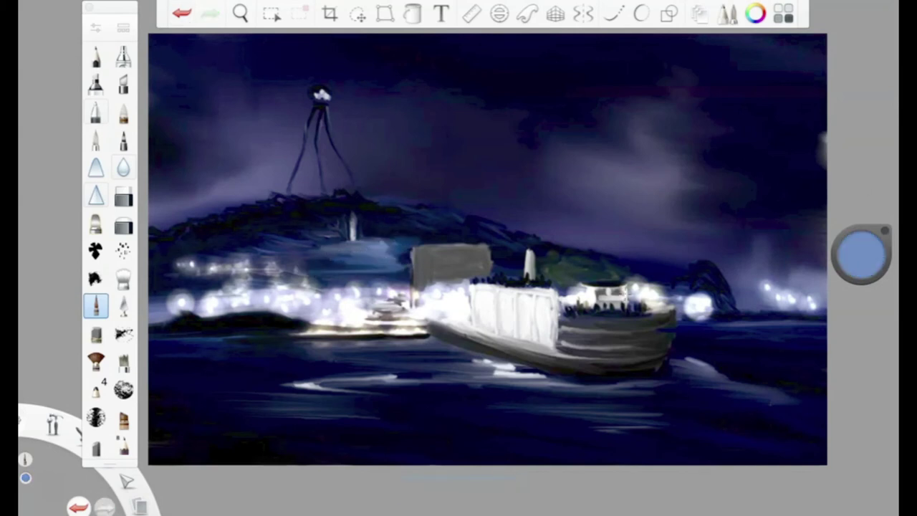
Add blue glowing lights on the hillside above the harbour with the glow brush.
click(95, 224)
click(302, 253)
click(282, 254)
click(241, 255)
click(286, 253)
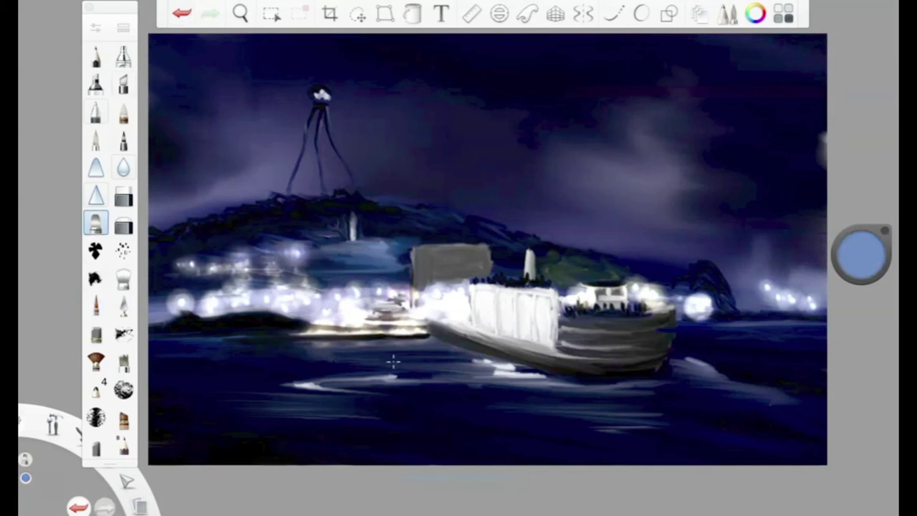
Paint dark blue ripples and small pale wave highlights on the sea off the boat's bow.
alt+click(812, 395)
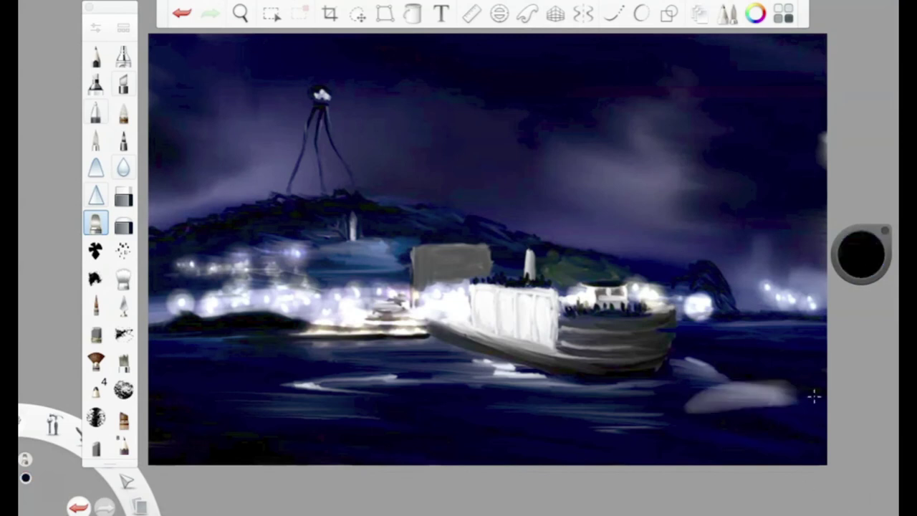
key(b)
drag(790, 379, 718, 403)
drag(666, 416, 584, 433)
drag(859, 254, 812, 303)
drag(711, 371, 759, 401)
drag(861, 254, 864, 449)
drag(785, 380, 688, 407)
drag(773, 401, 670, 422)
Add teal-blue ripples across the water in front of the boat and at both outer edges of the sea.
drag(544, 376, 380, 413)
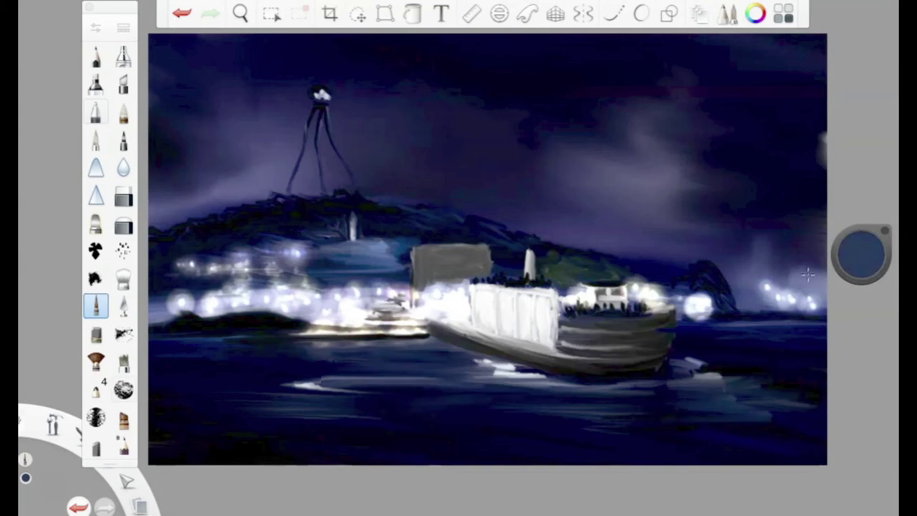
mouse_move(434, 354)
mouse_down()
mouse_move(304, 369)
mouse_move(251, 416)
mouse_up()
drag(527, 358, 444, 395)
drag(860, 254, 880, 322)
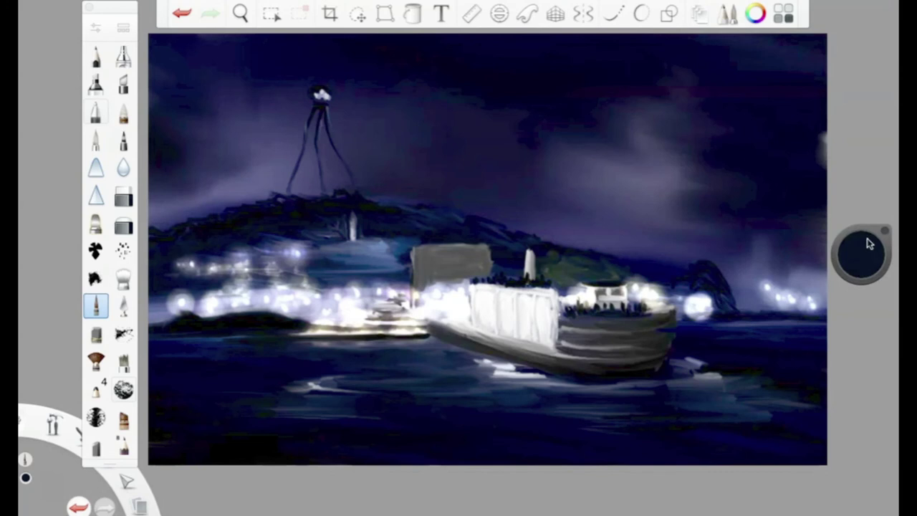
mouse_move(824, 315)
mouse_down()
mouse_move(757, 327)
mouse_move(745, 351)
mouse_up()
drag(219, 332, 147, 364)
Thicken the tripod's upper legs in black and rework its head with dark blue tones.
alt+click(165, 63)
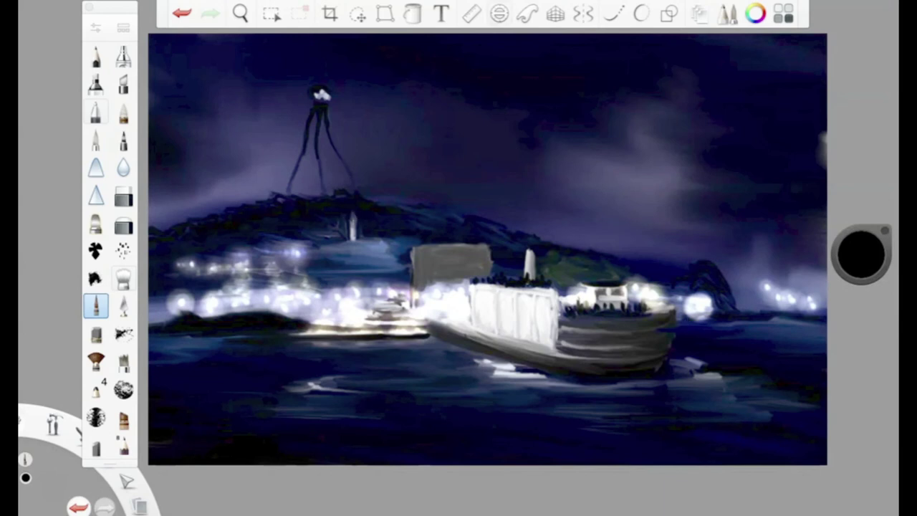
drag(861, 254, 861, 229)
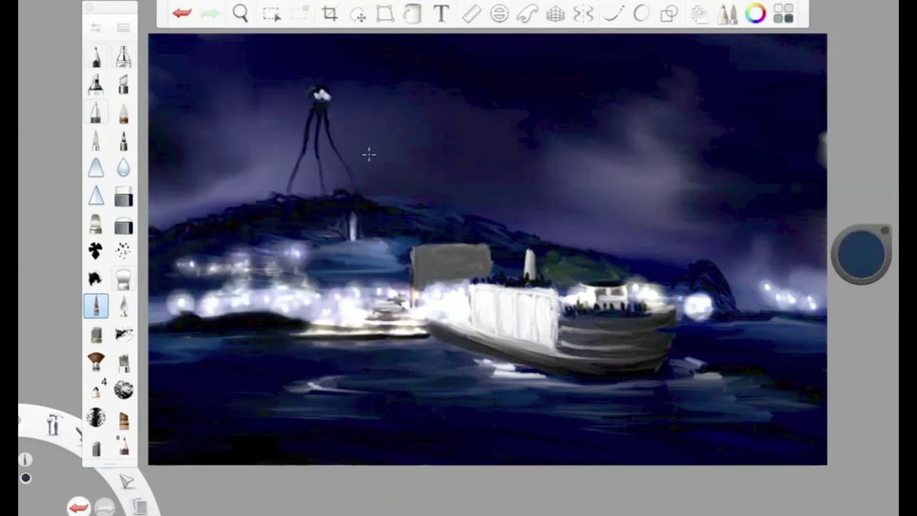
drag(860, 254, 860, 287)
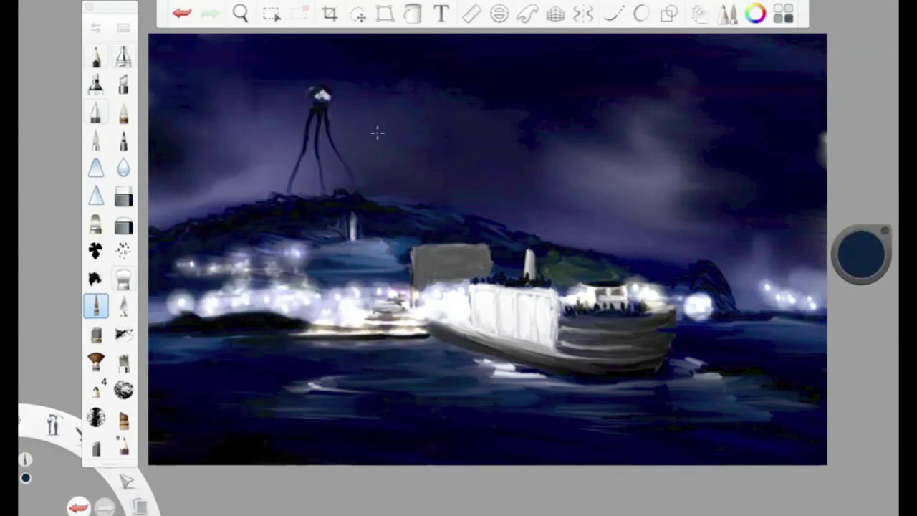
Darken the face of the grey block behind the stern and paint a row of pale vertical windows on it.
drag(869, 250, 869, 252)
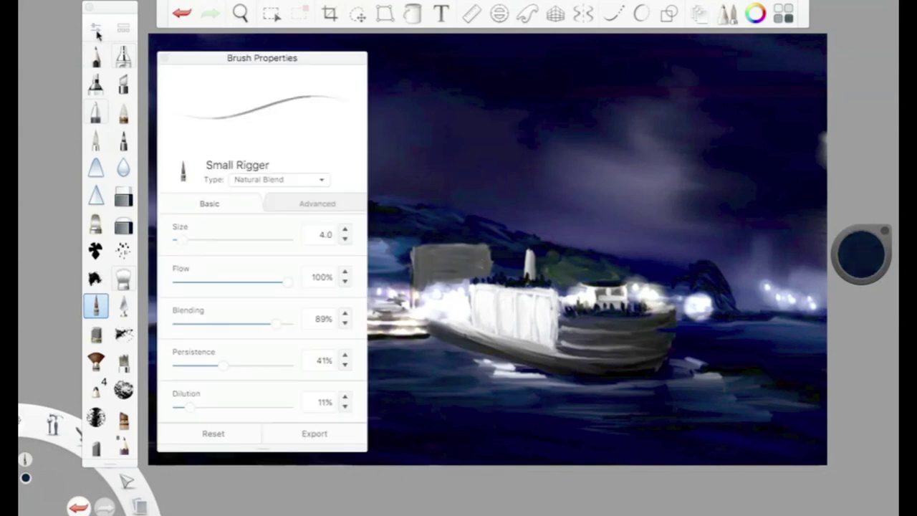
drag(429, 251, 493, 268)
drag(433, 266, 492, 281)
drag(420, 251, 513, 280)
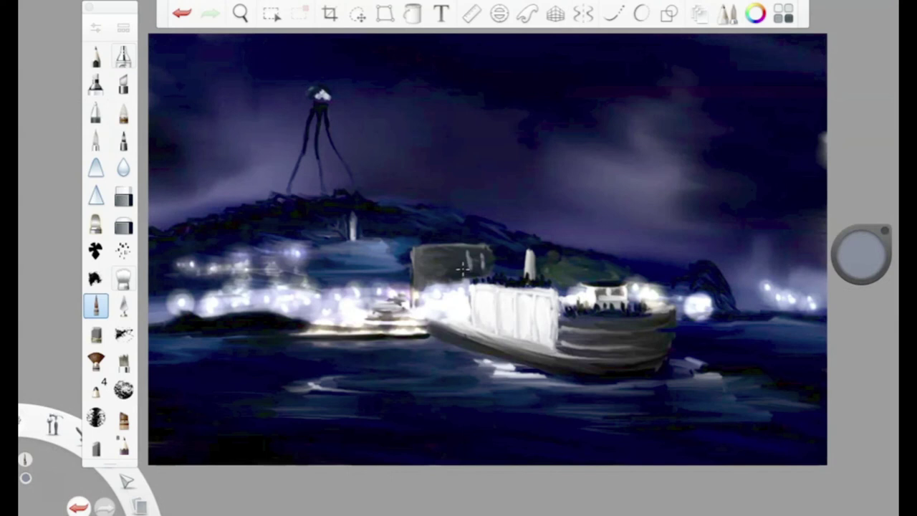
alt+click(414, 242)
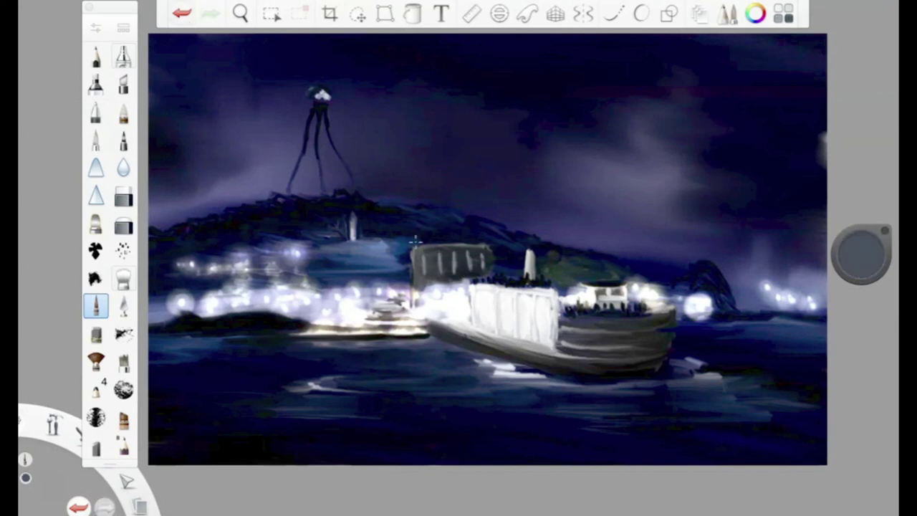
alt+click(426, 269)
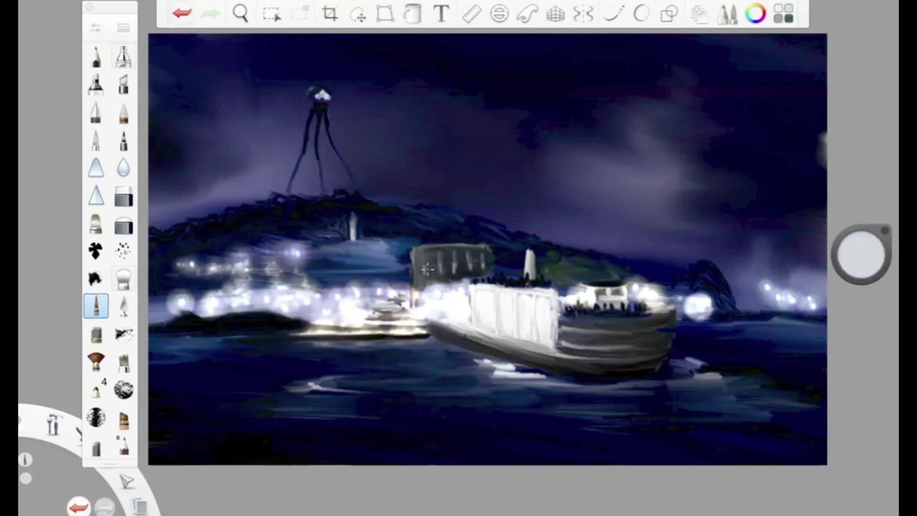
drag(861, 247, 861, 272)
Tone down the small boat among the harbour lights and paint a pale blue-grey shape on the hillside below the tower.
mouse_move(359, 326)
mouse_down()
mouse_move(422, 321)
mouse_move(404, 297)
mouse_up()
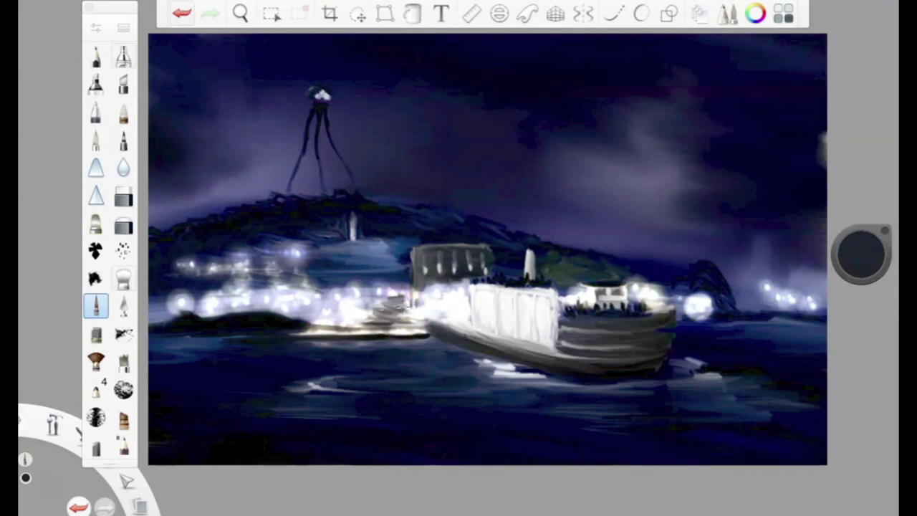
drag(871, 268, 868, 237)
drag(401, 258, 306, 263)
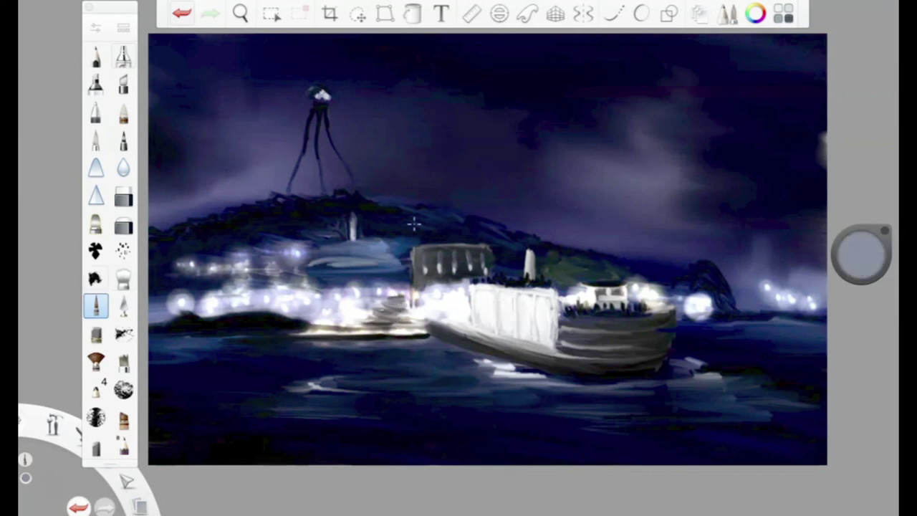
Mute the pale hillside shape with darker blue-grey strokes and blend faint purple strokes into the sky above the ridge.
drag(411, 276, 305, 270)
drag(375, 280, 307, 284)
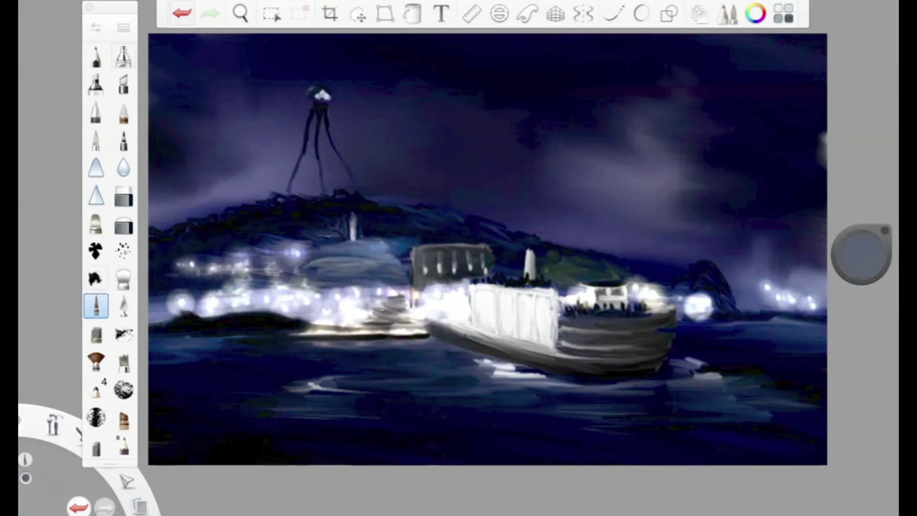
click(415, 143)
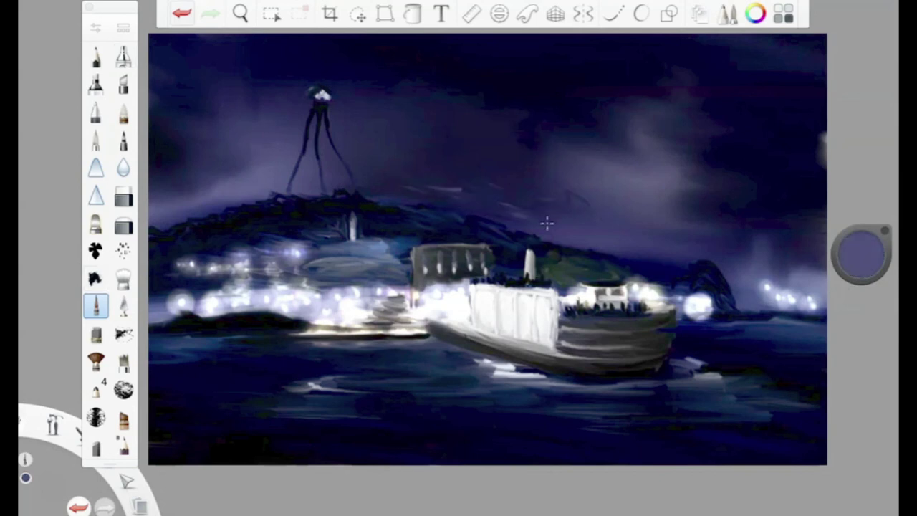
click(123, 278)
drag(529, 108, 478, 165)
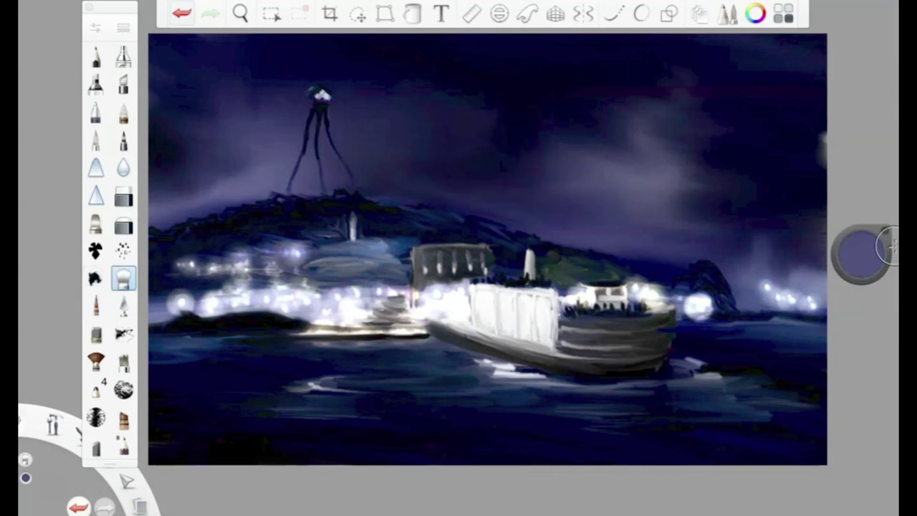
Add more glowing pale lights along the distant shore beyond the dark rock at the painting's right edge.
click(96, 222)
mouse_move(749, 281)
mouse_down()
mouse_move(752, 308)
mouse_move(823, 301)
mouse_up()
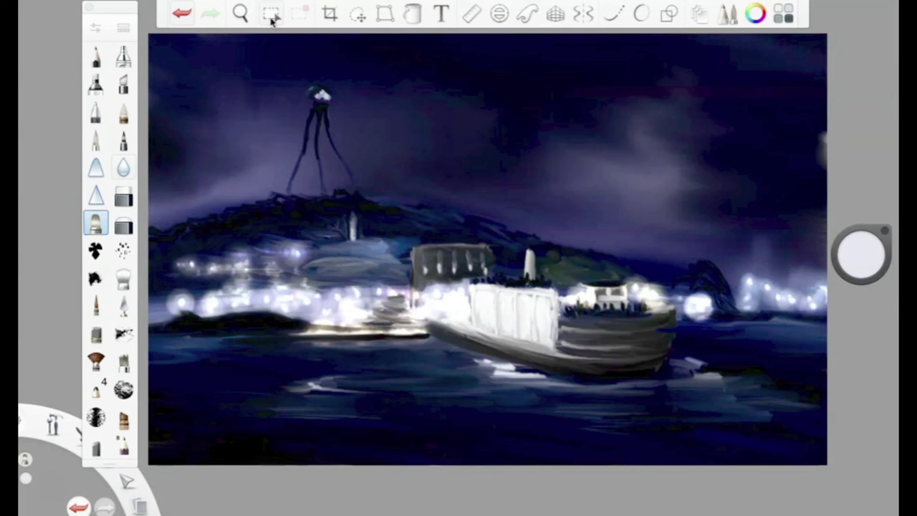
Paint light blue-grey ripples across the water ahead of the boat and a column of white reflections on its left side.
drag(861, 254, 864, 370)
click(96, 305)
drag(315, 367, 515, 403)
drag(861, 255, 861, 229)
mouse_move(308, 394)
mouse_down()
mouse_move(316, 423)
mouse_move(296, 428)
mouse_up()
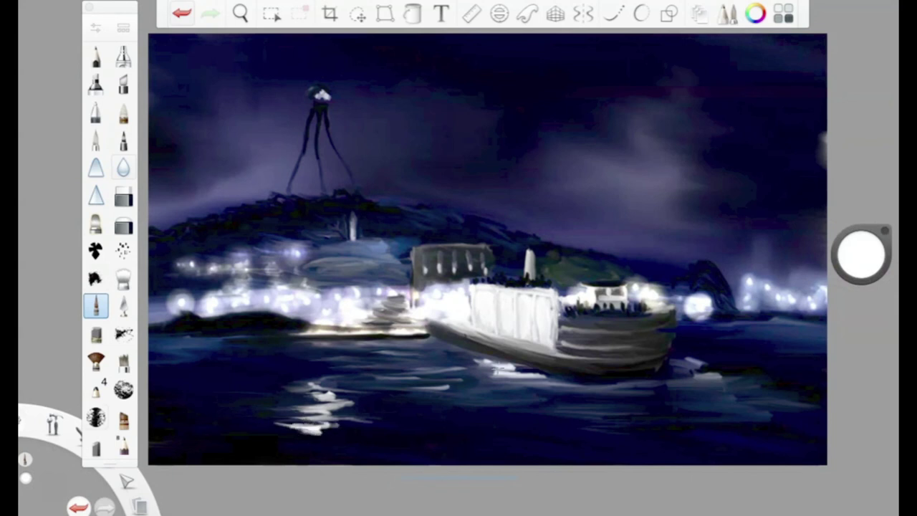
Paint broken white reflections on the water below the hull, off the boat's right end and under the distant right-hand lights.
drag(471, 369, 541, 390)
drag(484, 387, 535, 401)
drag(469, 409, 570, 422)
drag(530, 418, 588, 433)
drag(682, 367, 732, 392)
drag(699, 402, 726, 411)
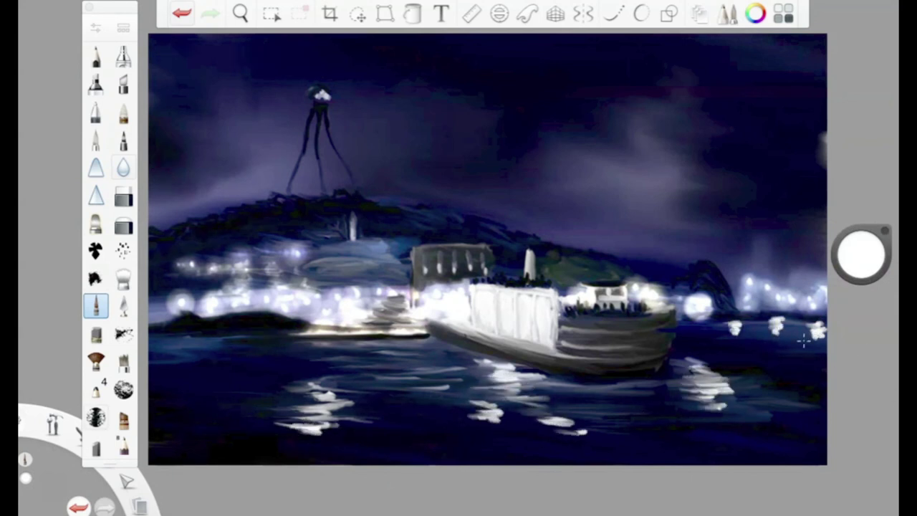
click(181, 13)
Smudge all the white water reflections horizontally so they soften into the dark sea.
click(124, 278)
click(123, 277)
drag(728, 329, 824, 340)
drag(287, 426, 361, 401)
mouse_move(502, 408)
mouse_down()
mouse_move(435, 403)
mouse_move(521, 419)
mouse_up()
drag(528, 429, 611, 426)
drag(457, 379, 537, 387)
drag(734, 376, 709, 423)
Brush pale blue-grey ripples across the water between and around the softened reflections in front of the boat.
drag(860, 265, 860, 244)
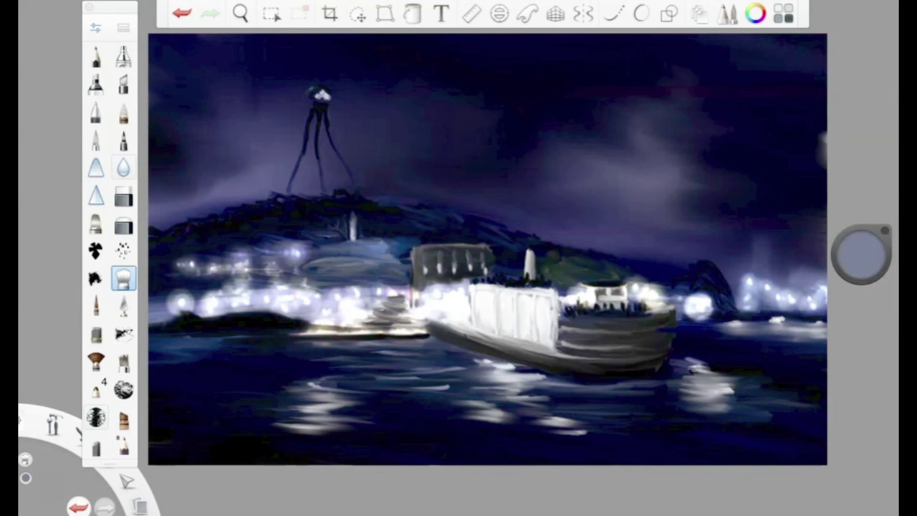
click(96, 305)
mouse_move(381, 390)
mouse_down()
mouse_move(530, 426)
mouse_move(573, 450)
mouse_up()
Add a faint glowing blue reflection on the water just below the dark spit of land on the left.
click(96, 222)
drag(860, 258, 861, 232)
drag(267, 338, 188, 336)
Sign the painting with the artist's initials in muted blue pencil in the canvas's lower-left corner.
mouse_move(861, 240)
mouse_down()
mouse_move(861, 272)
mouse_move(851, 257)
mouse_up()
click(96, 305)
click(96, 55)
mouse_move(154, 430)
mouse_down()
mouse_move(179, 419)
mouse_move(172, 435)
mouse_up()
Save the painting as a PNG named "WAR OF THE WORLDS - FERRY SCENE" in the Pictures folder.
click(122, 0)
click(159, 79)
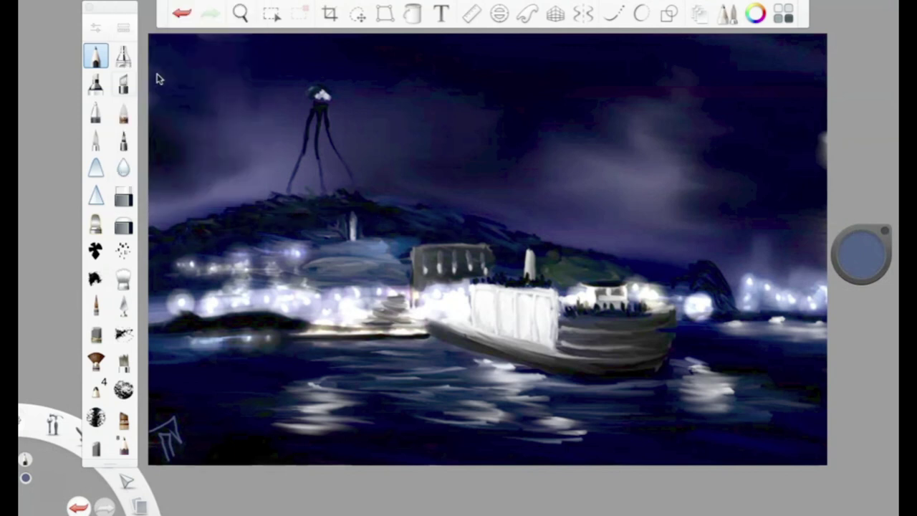
text(WAR OF THE WORLDS - FERRY SCENE)
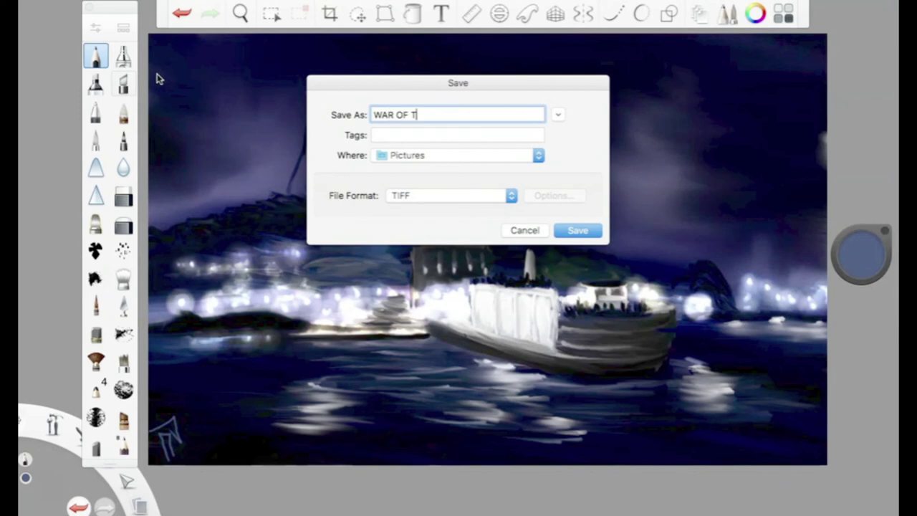
click(430, 196)
click(405, 220)
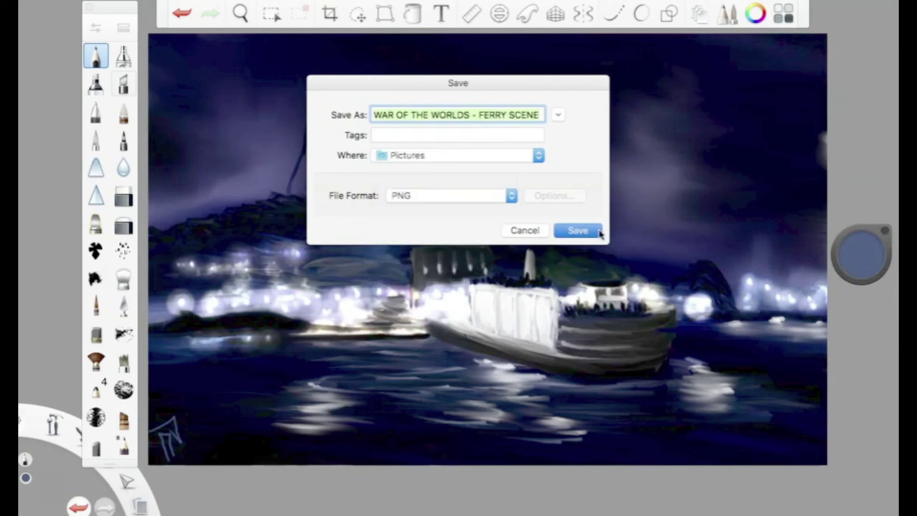
click(595, 230)
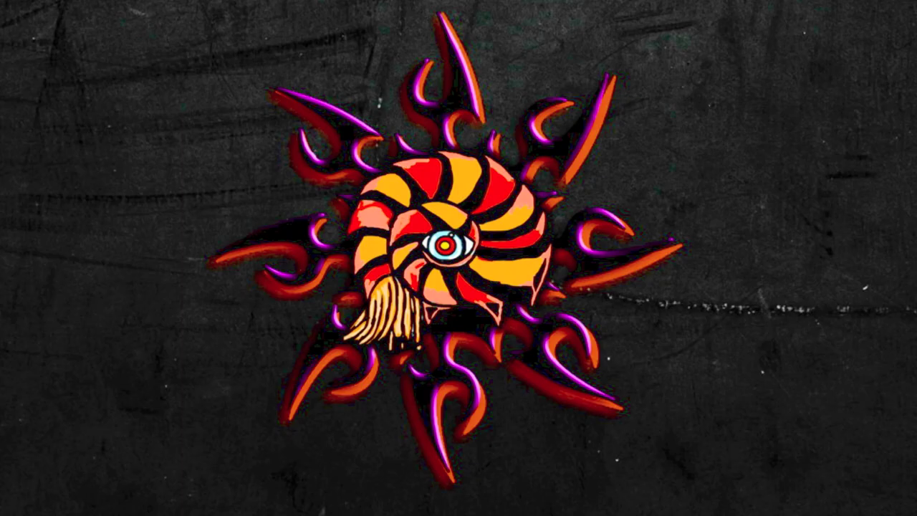